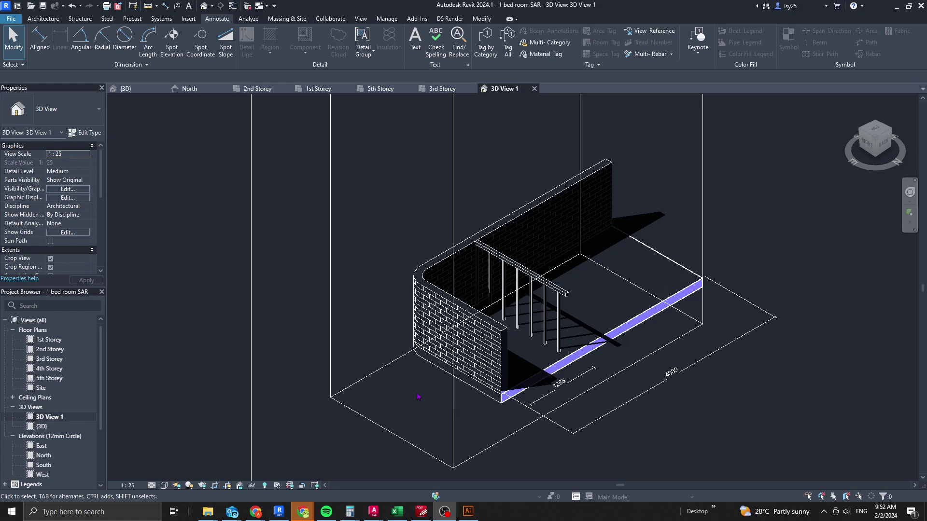
Open the default {3D} view and frame the detached single-storey block beside the stacked building.
double_click(42, 426)
click(547, 170)
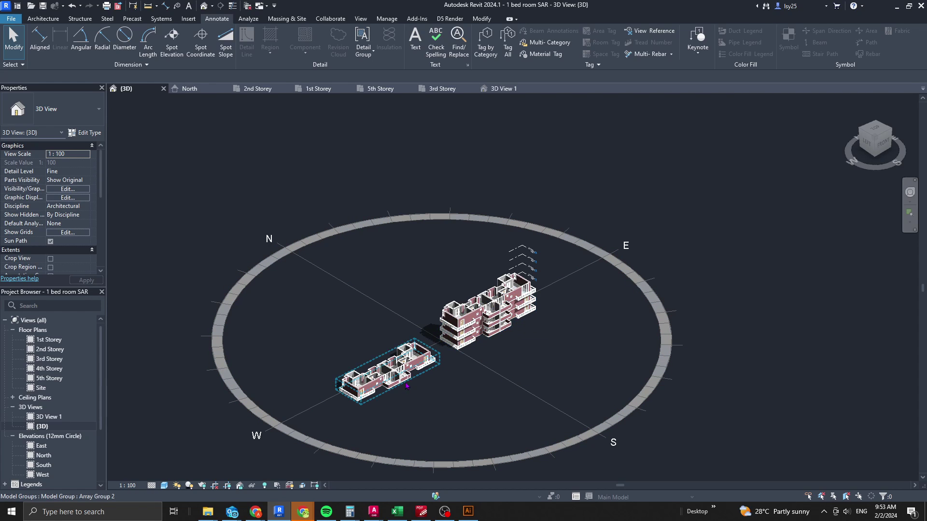
scroll(400, 368, up, 5)
scroll(401, 368, up, 5)
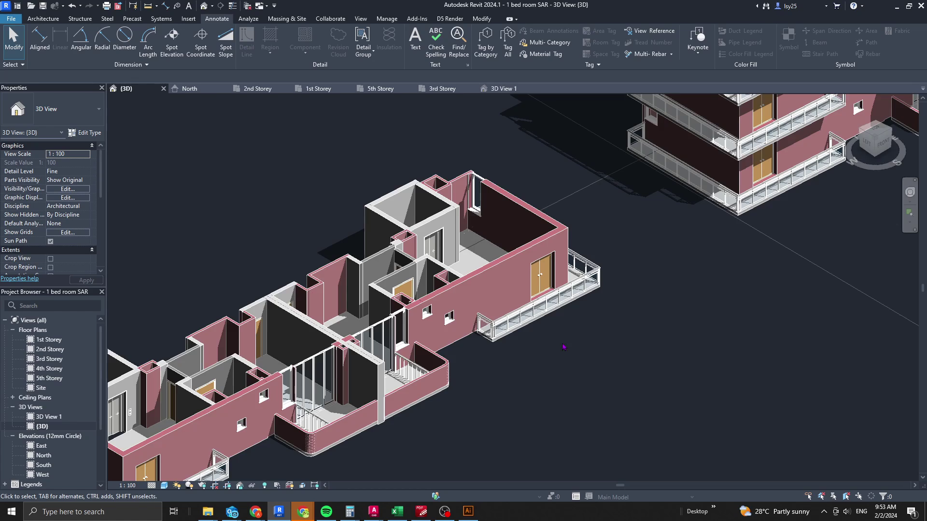
scroll(574, 322, down, 3)
shift+middle_drag(575, 322, 440, 303)
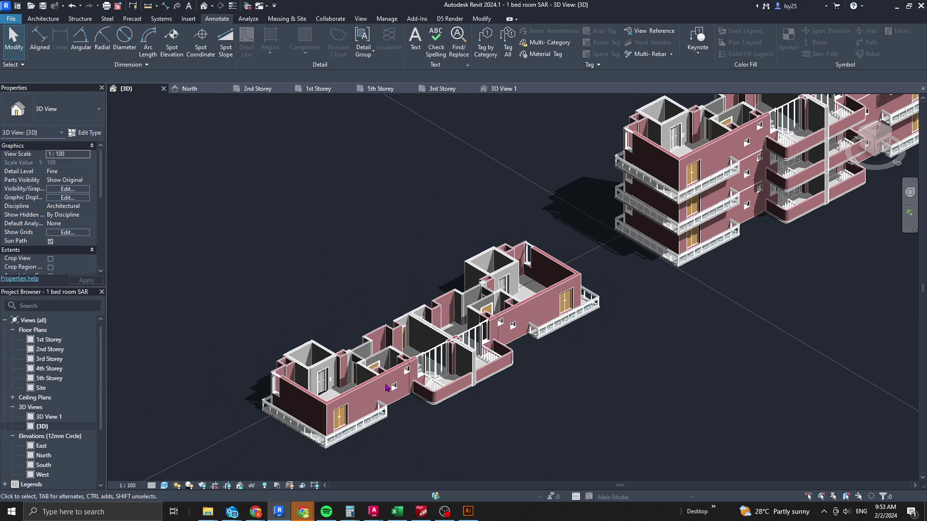
shift+middle_drag(441, 303, 576, 307)
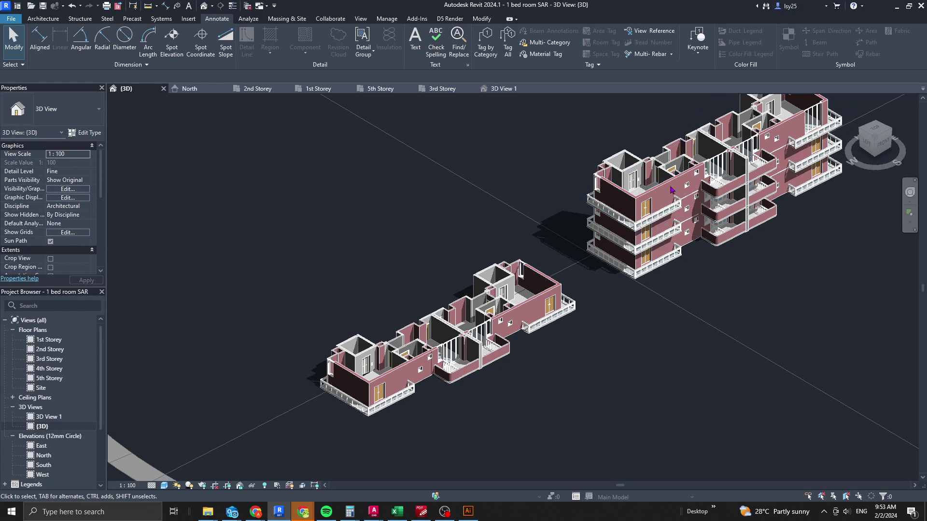
Create a perspective camera view from outside the detached block, aimed at its curved brick balconies.
click(361, 19)
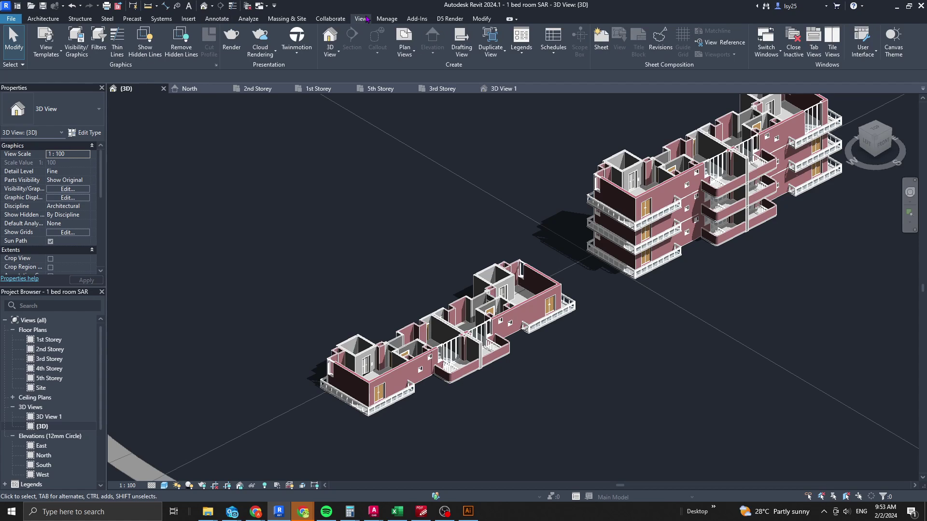
click(327, 52)
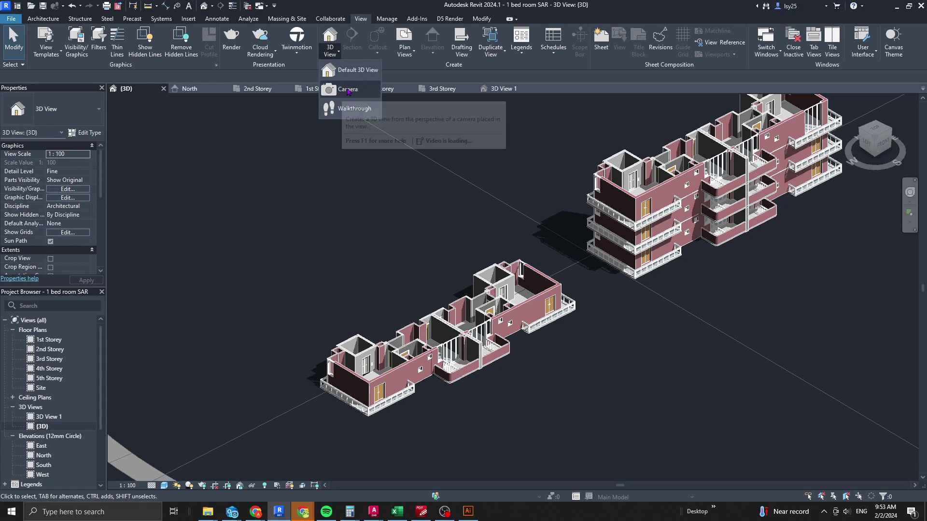
click(348, 89)
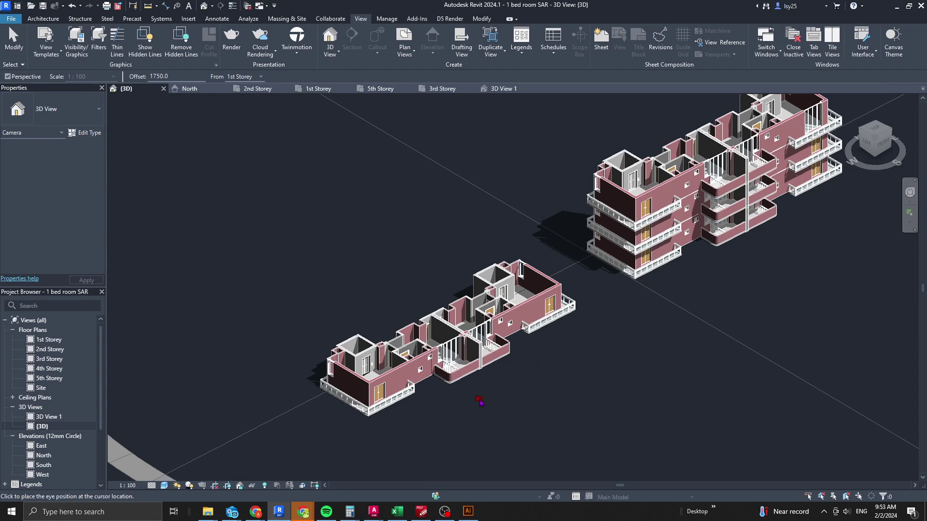
click(543, 392)
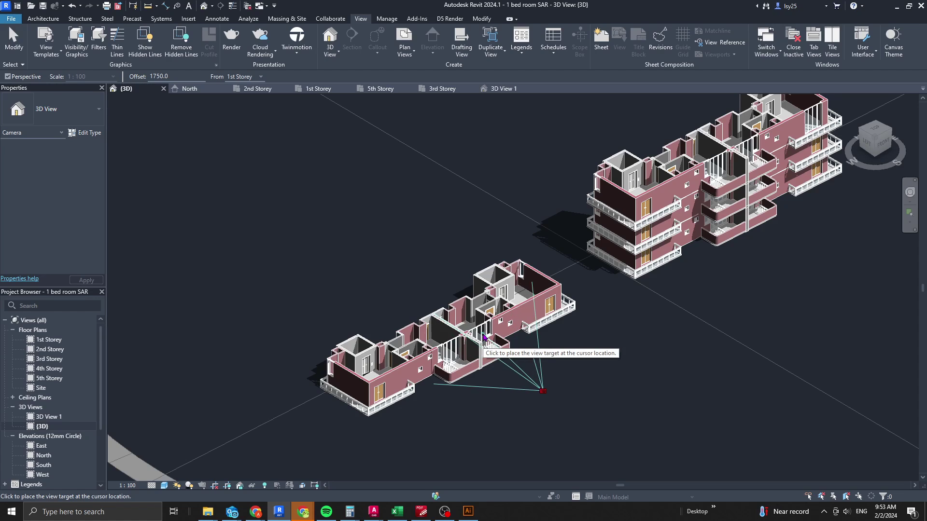
click(485, 337)
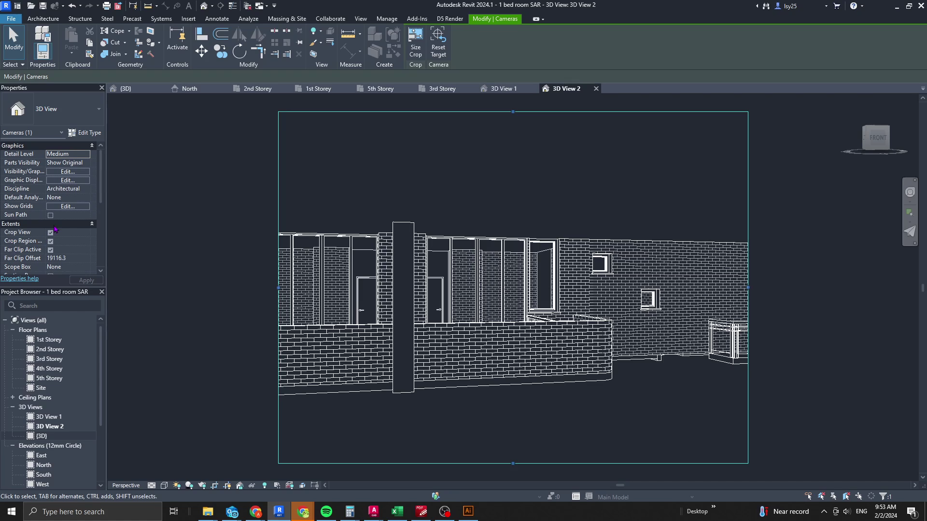
Enable the section box for the new camera view.
scroll(55, 230, down, 3)
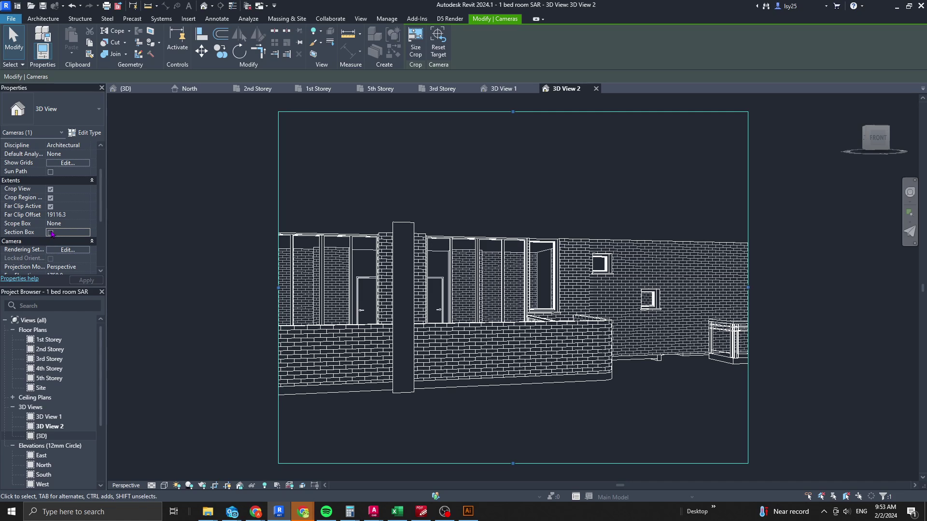
click(52, 233)
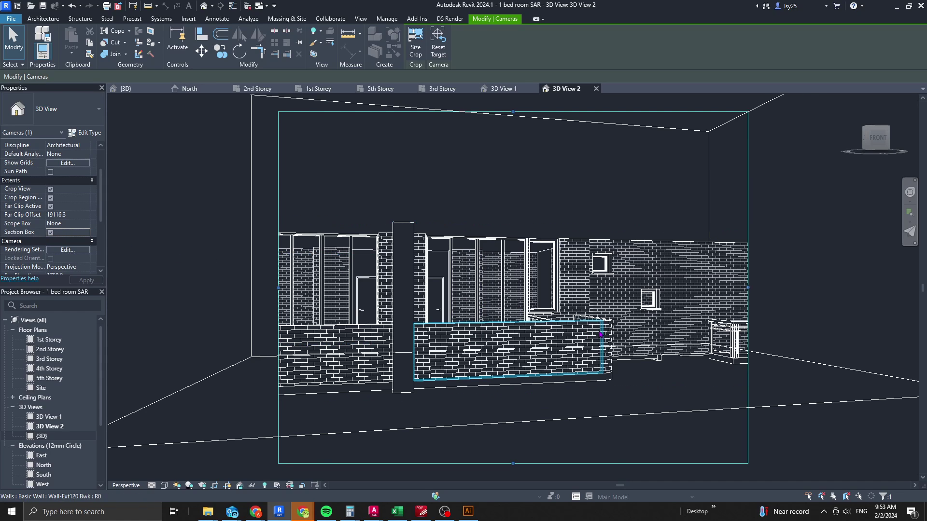
scroll(600, 333, down, 3)
scroll(600, 334, down, 1)
Enlarge the camera view's crop region downward and to the right so the block's balcony end fits inside.
click(789, 161)
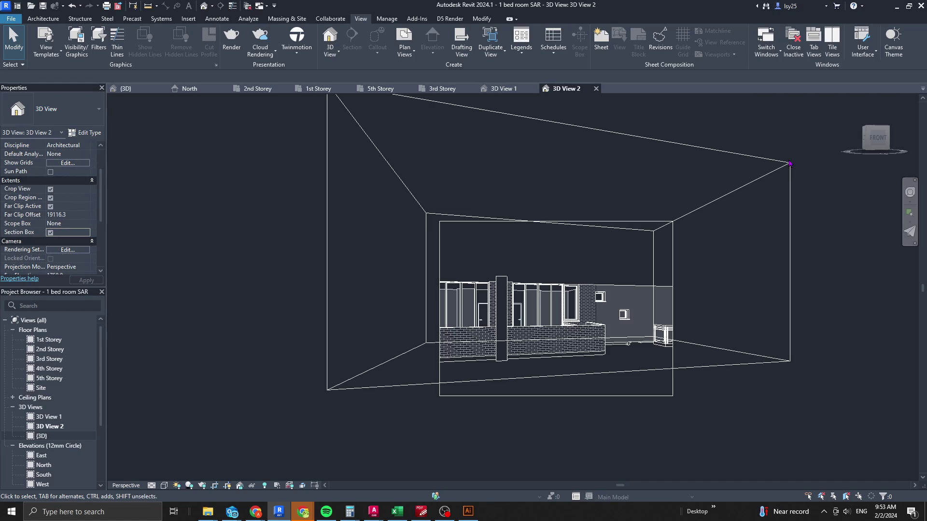
shift+middle_drag(632, 218, 561, 443)
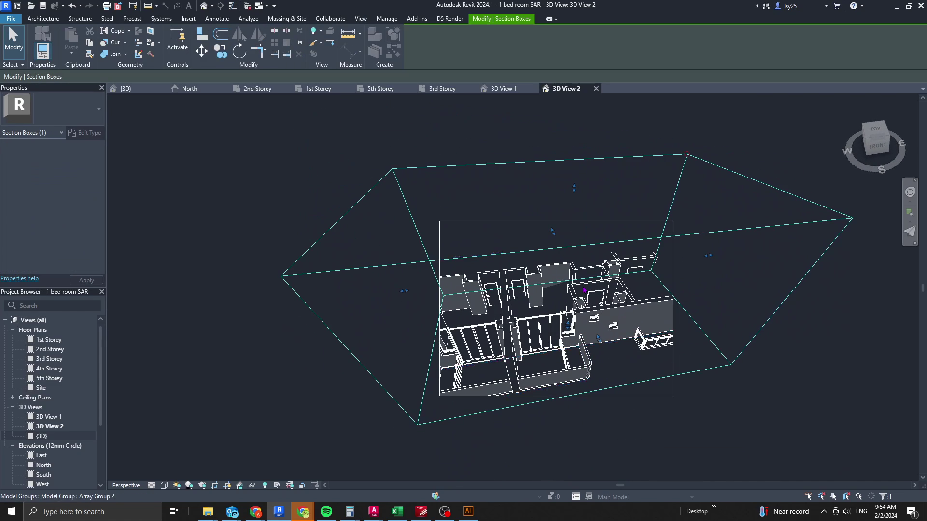
shift+middle_drag(584, 288, 584, 321)
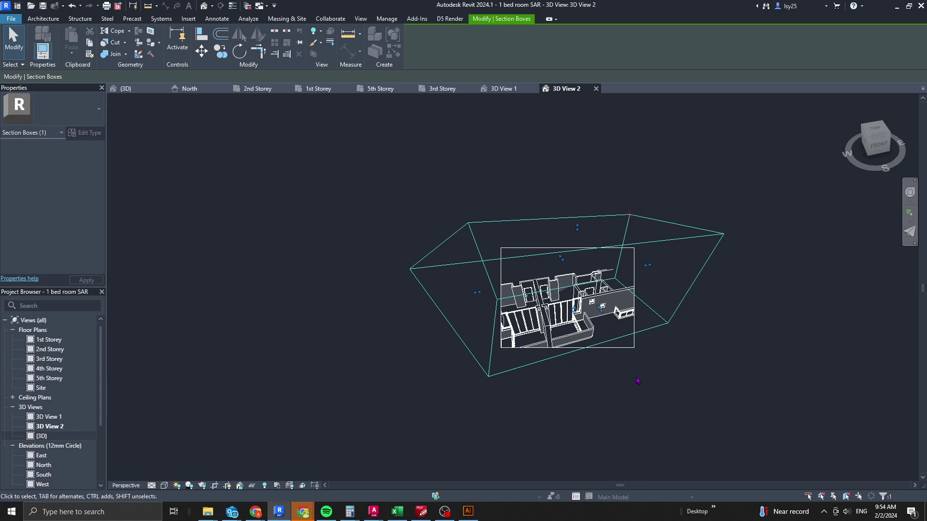
click(630, 354)
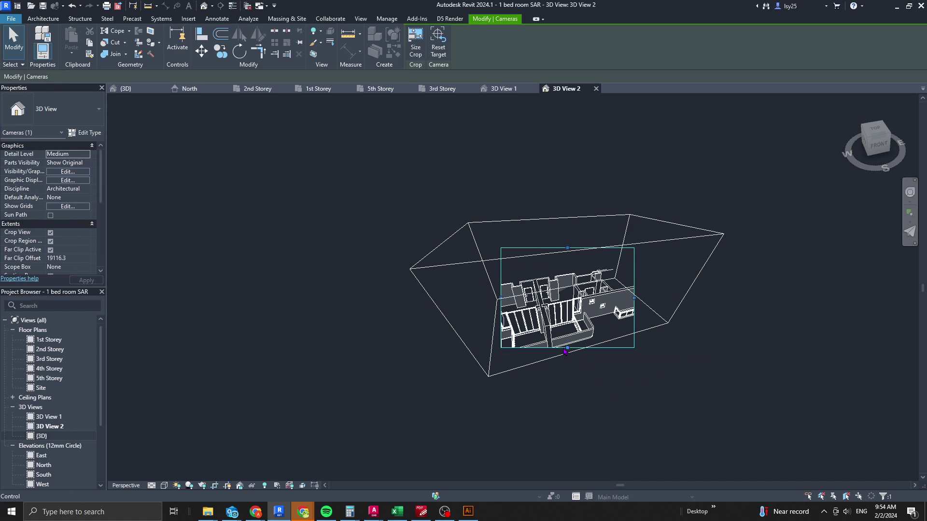
drag(568, 360, 567, 404)
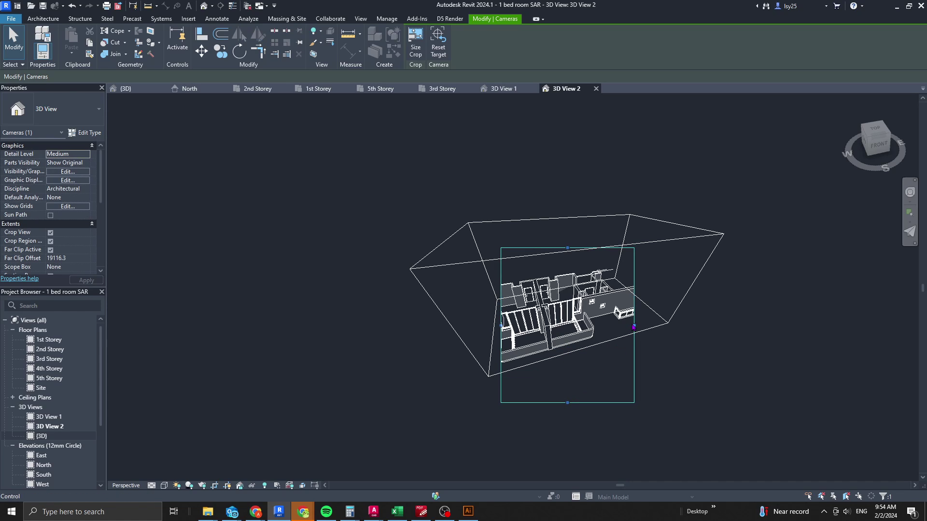
drag(634, 327, 720, 330)
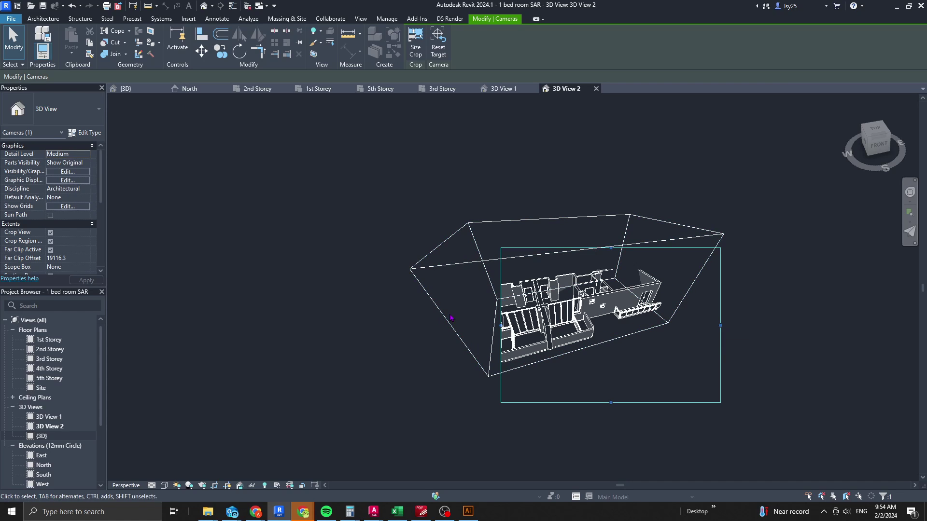
Pull in the sides of the section box to isolate a single balcony with its curved brick wall and railing.
click(458, 305)
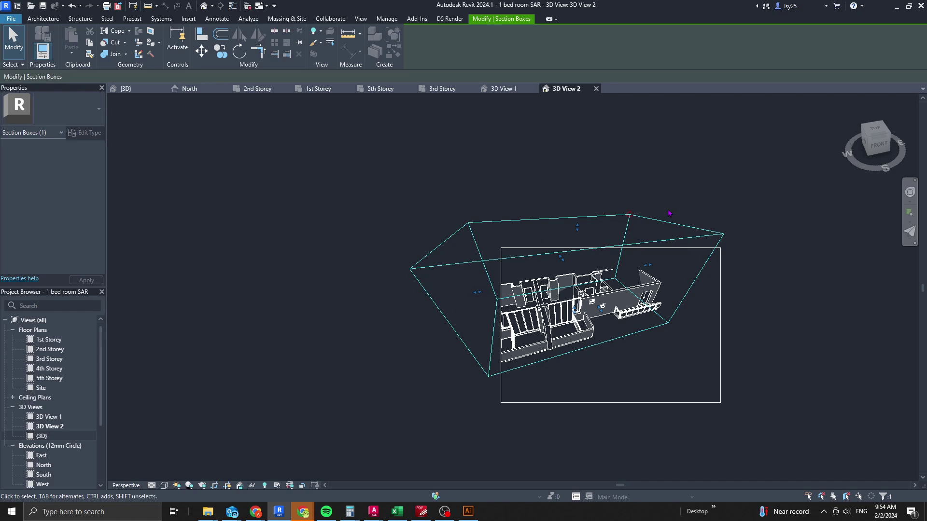
drag(479, 293, 549, 304)
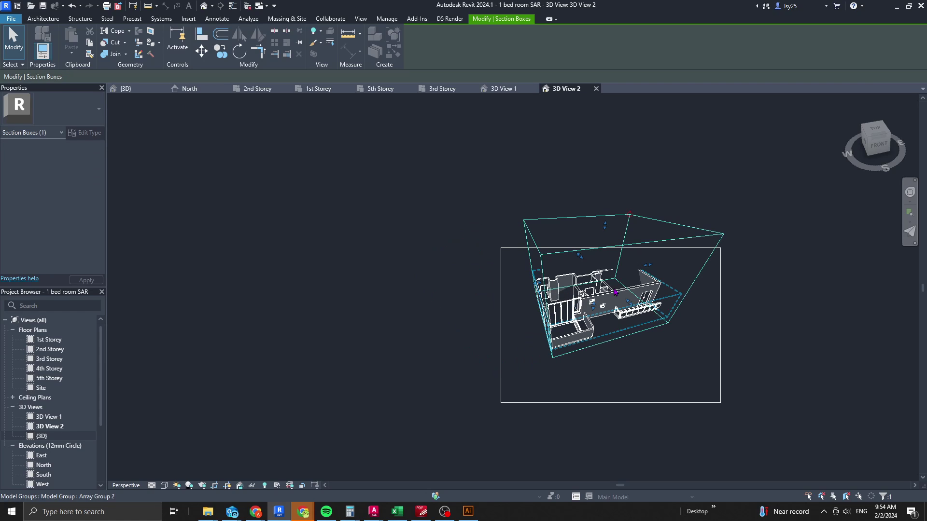
drag(647, 264, 587, 272)
drag(540, 292, 457, 295)
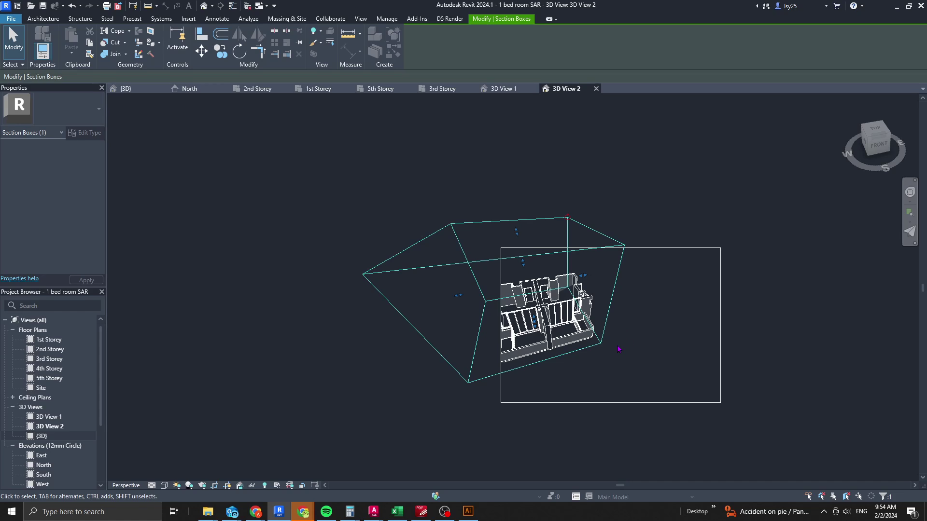
drag(459, 302, 572, 310)
scroll(567, 270, up, 3)
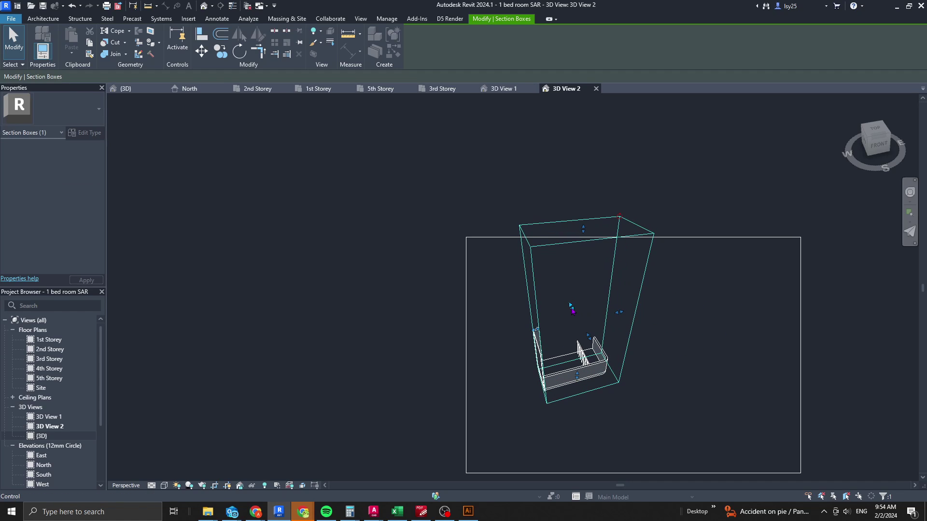
Orient the camera view to look at the isolated balcony from its back-right corner at a low angle.
click(871, 139)
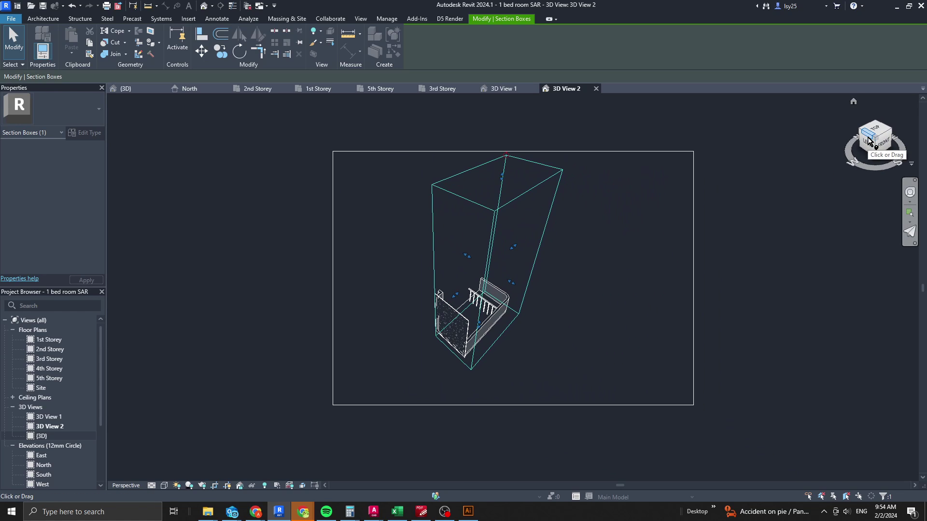
click(880, 125)
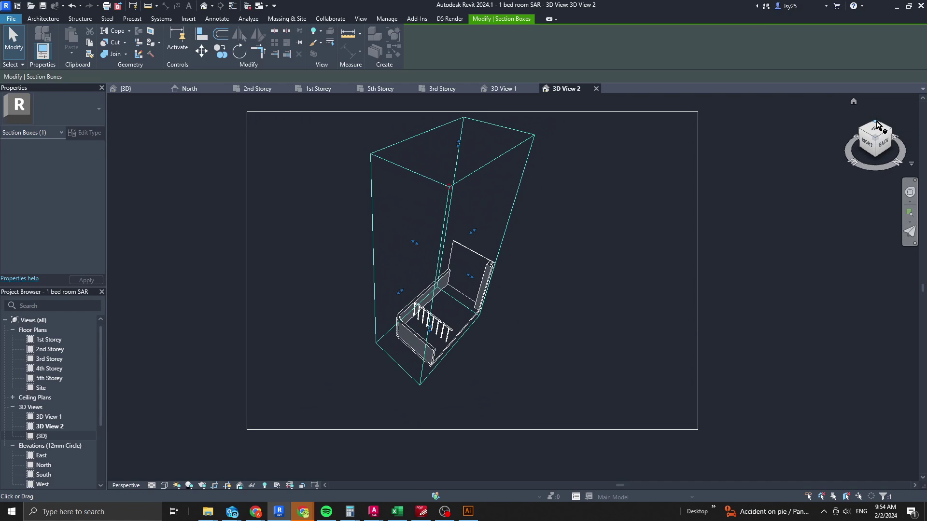
shift+middle_drag(435, 145, 488, 128)
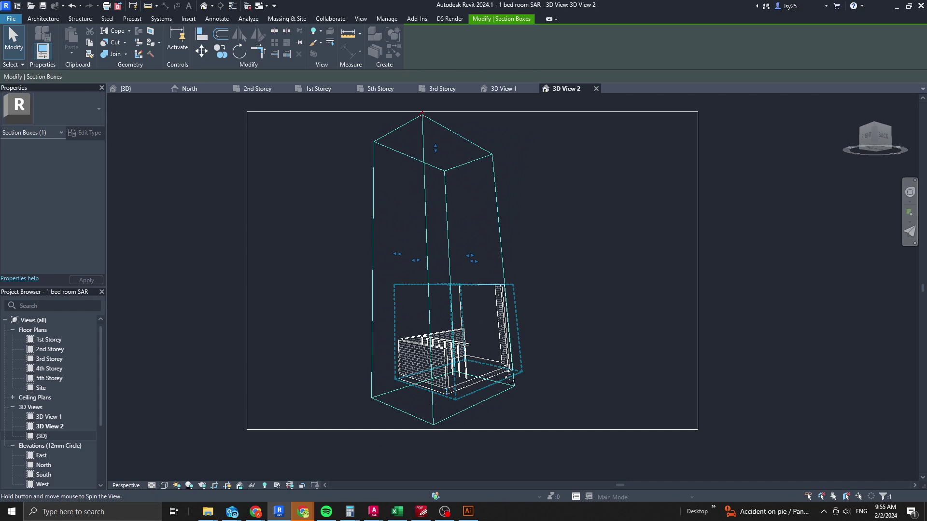
click(803, 372)
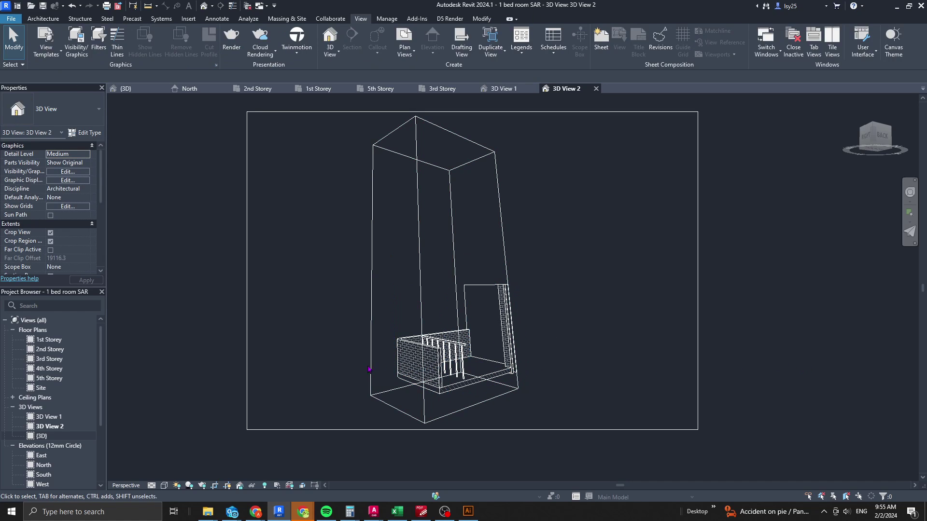
Rename the 3D View 2 view as iso.
right_click(57, 430)
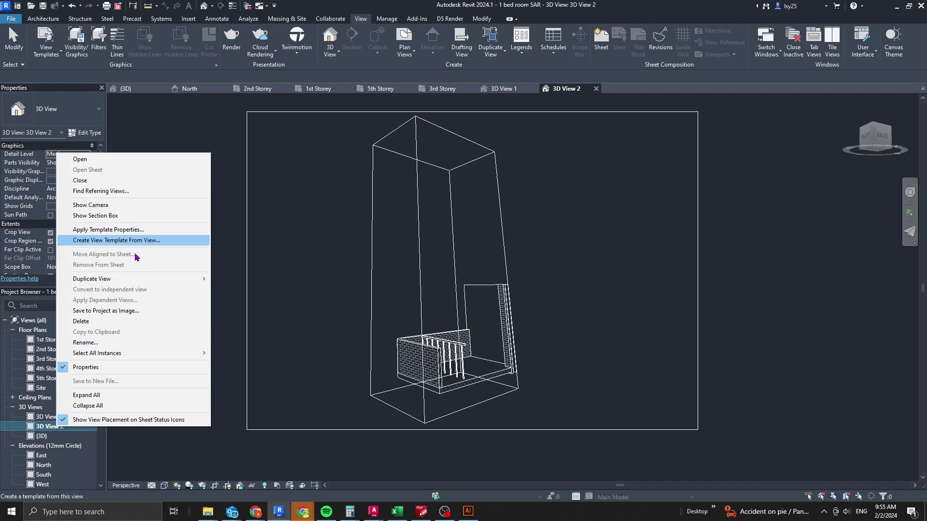
click(123, 342)
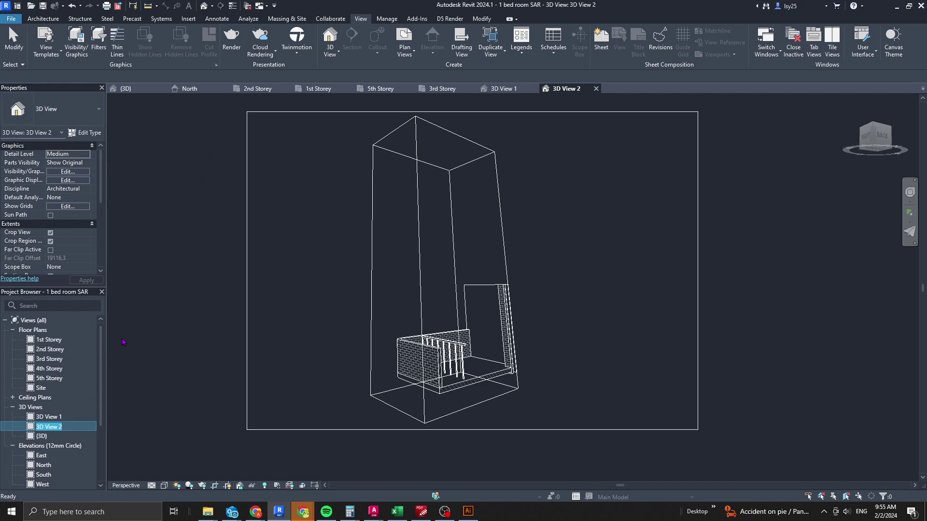
text(ax)
key(BackSpace)
key(BackSpace)
text(iso)
key(Return)
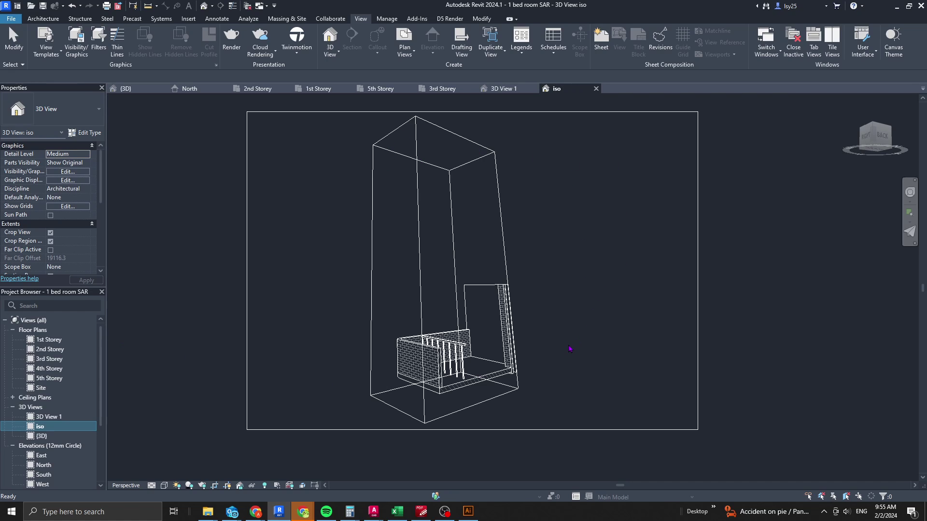
Set the iso view's camera eye elevation and target elevation both to 1500.
scroll(82, 266, down, 4)
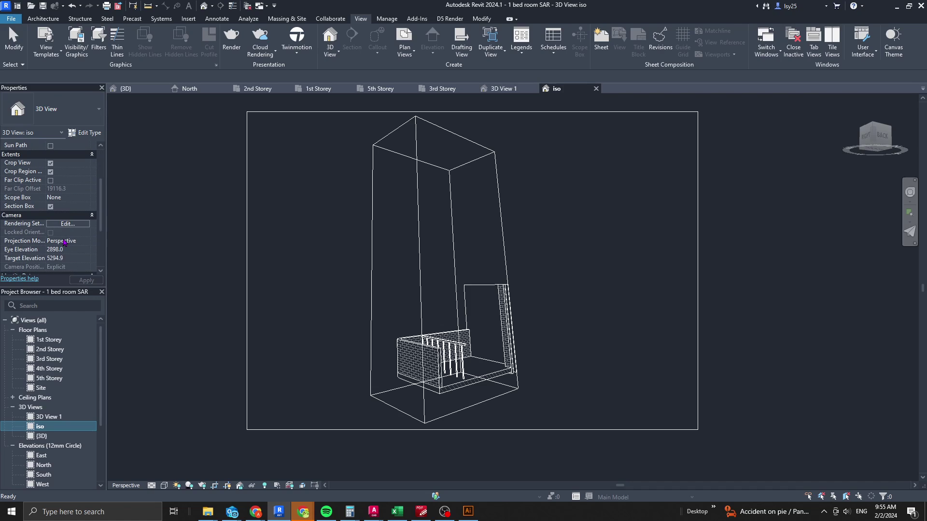
click(71, 206)
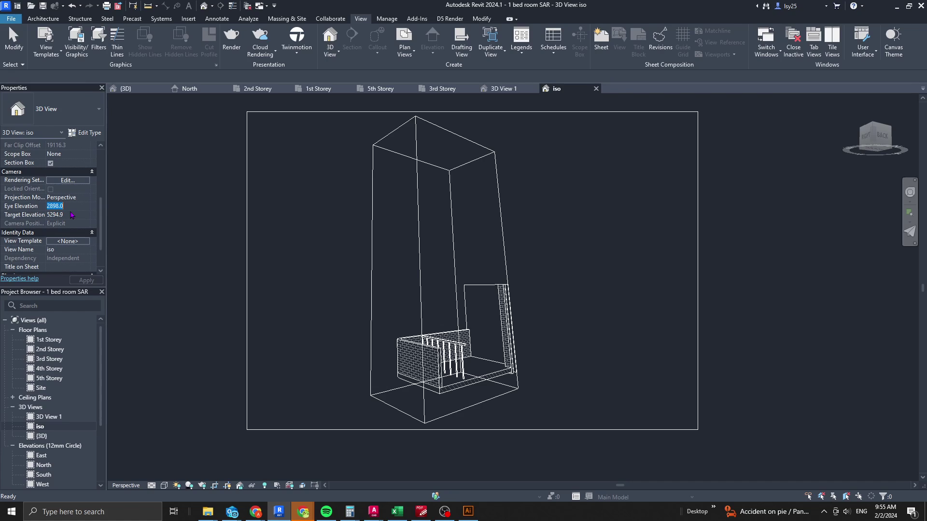
text(1500)
key(Tab)
text(1500)
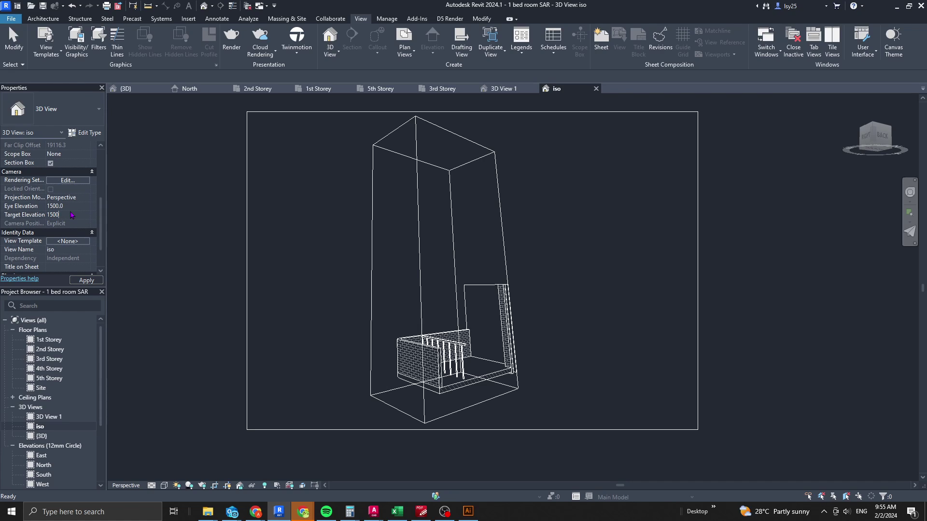
key(Return)
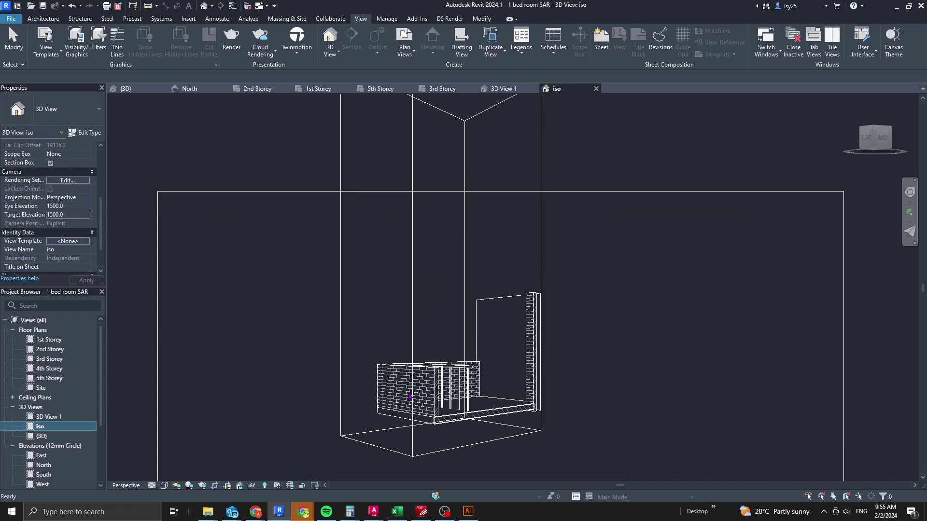
Change the iso view's projection mode to Orthographic.
click(69, 200)
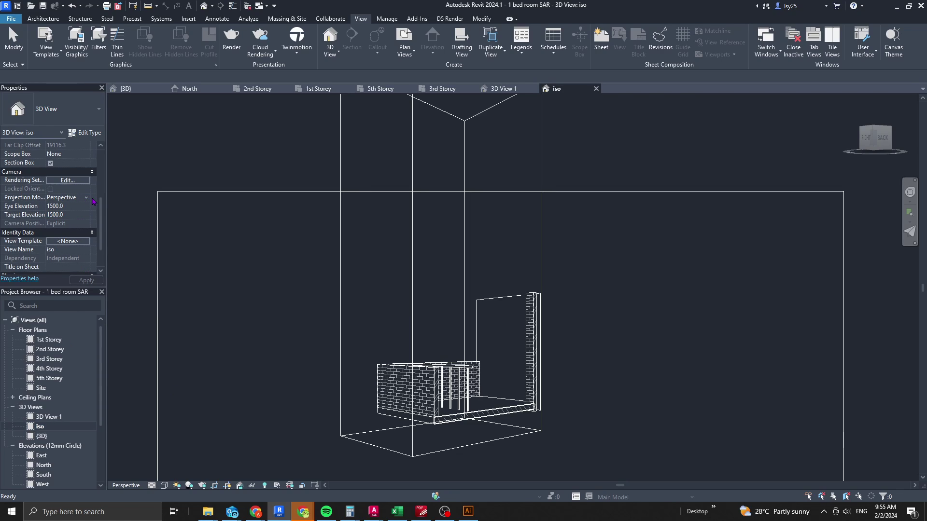
click(87, 199)
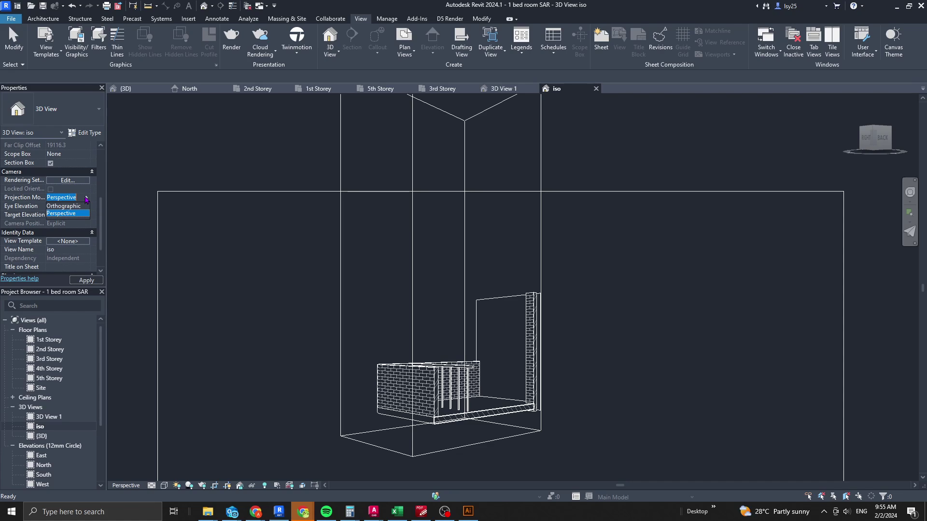
click(63, 206)
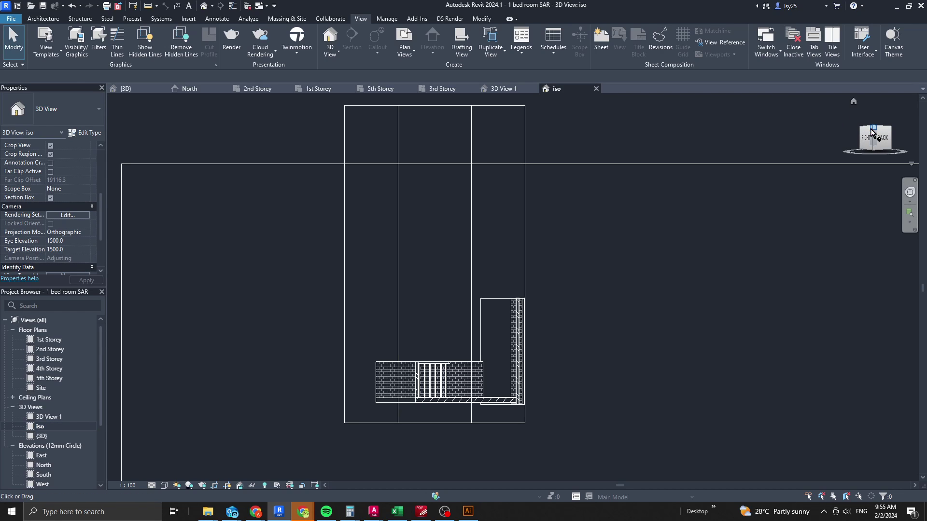
Orient the iso view isometrically from above the balcony's corner and pull the section box's wall-side face inward past the tall wall.
click(870, 134)
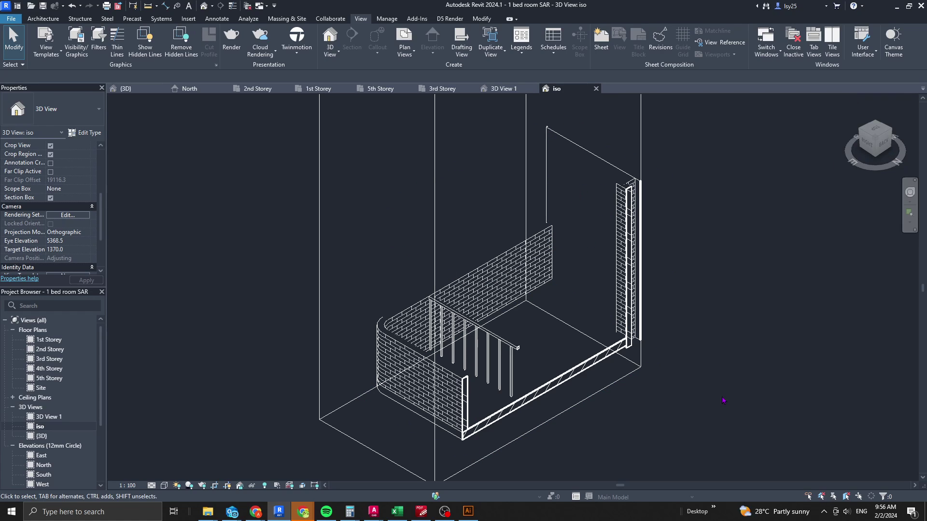
scroll(723, 400, down, 2)
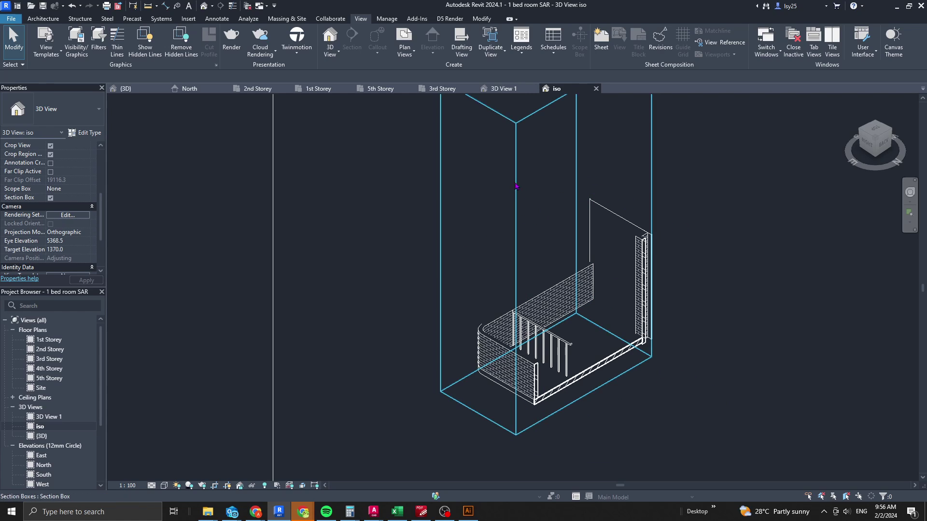
click(516, 188)
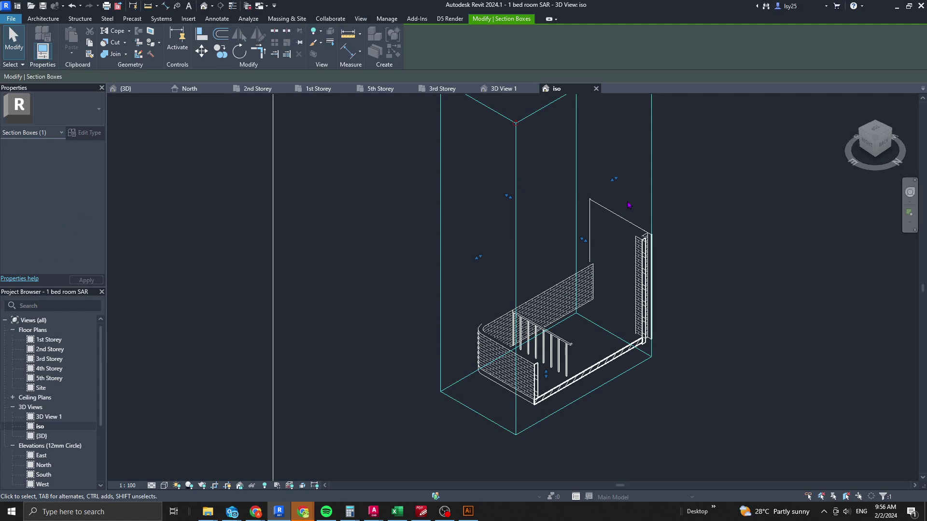
click(614, 179)
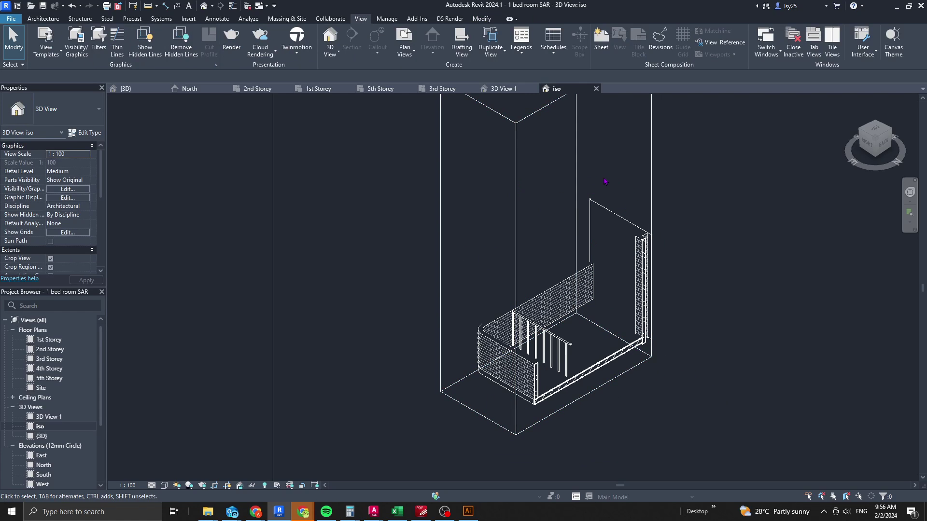
click(575, 200)
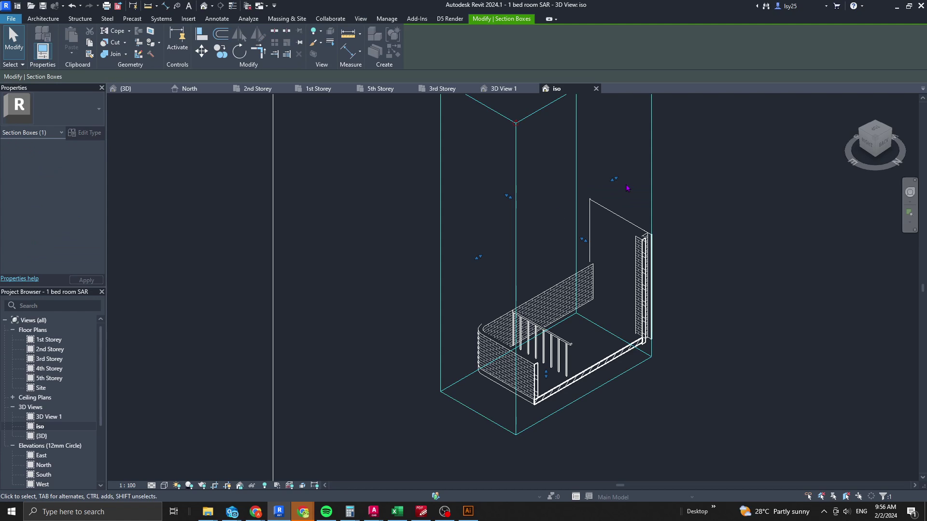
drag(614, 181, 612, 185)
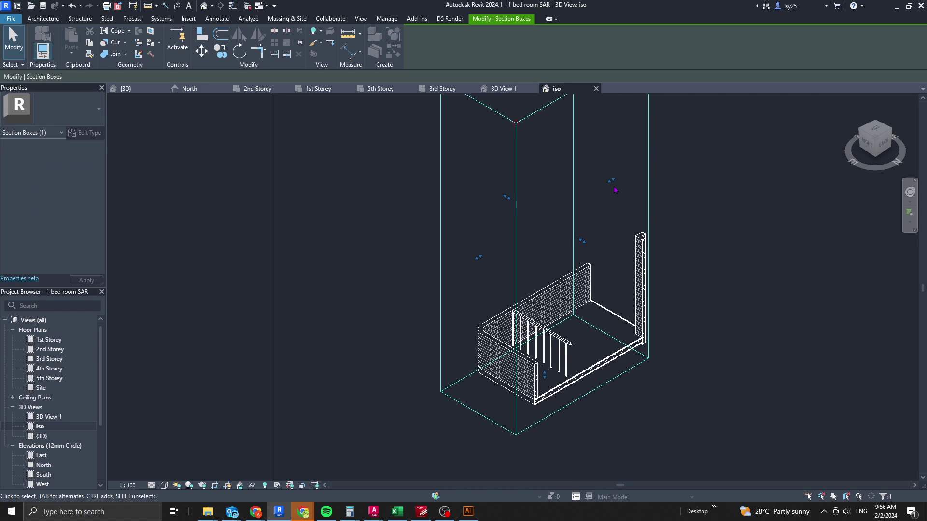
click(612, 184)
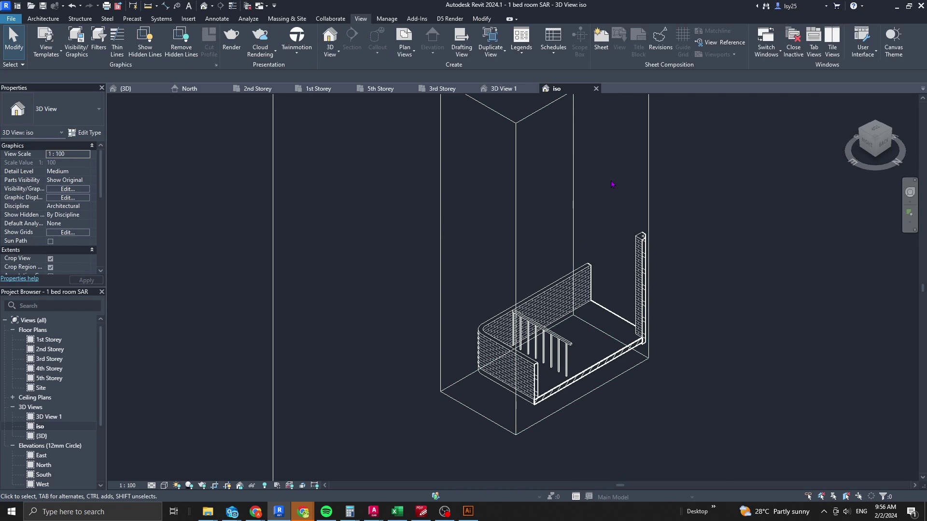
click(648, 193)
mouse_move(611, 182)
mouse_down()
mouse_move(585, 198)
mouse_move(597, 190)
mouse_up()
click(687, 232)
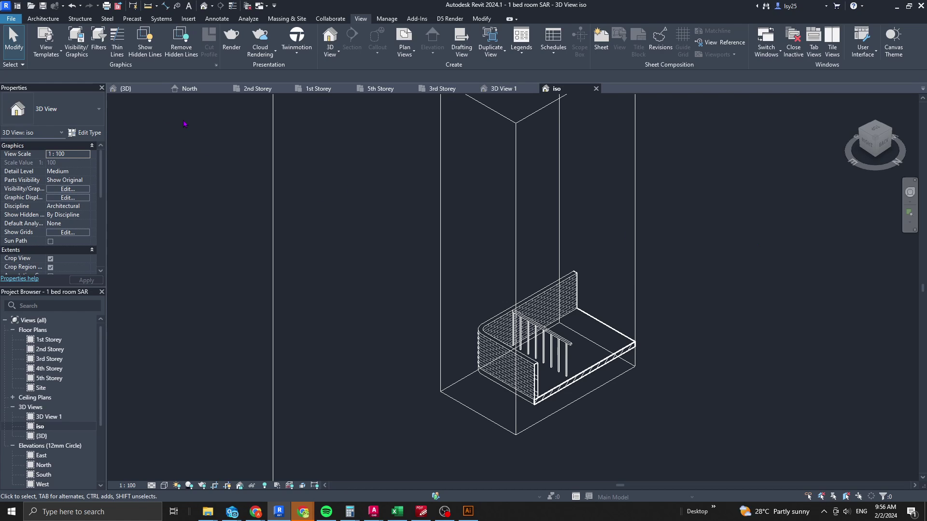
Place an aligned dimension along the full length of the floor slab's long cut edge, outside the balcony.
click(217, 18)
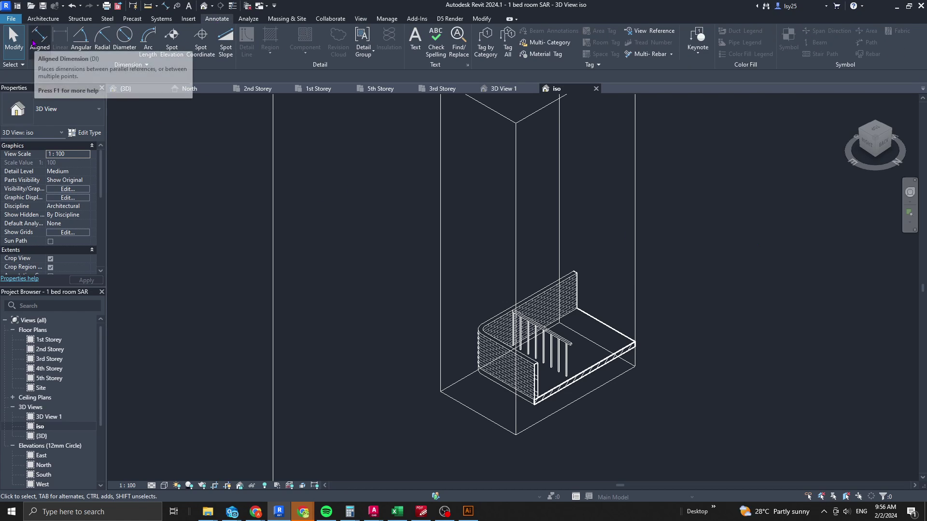
click(33, 43)
scroll(584, 412, up, 5)
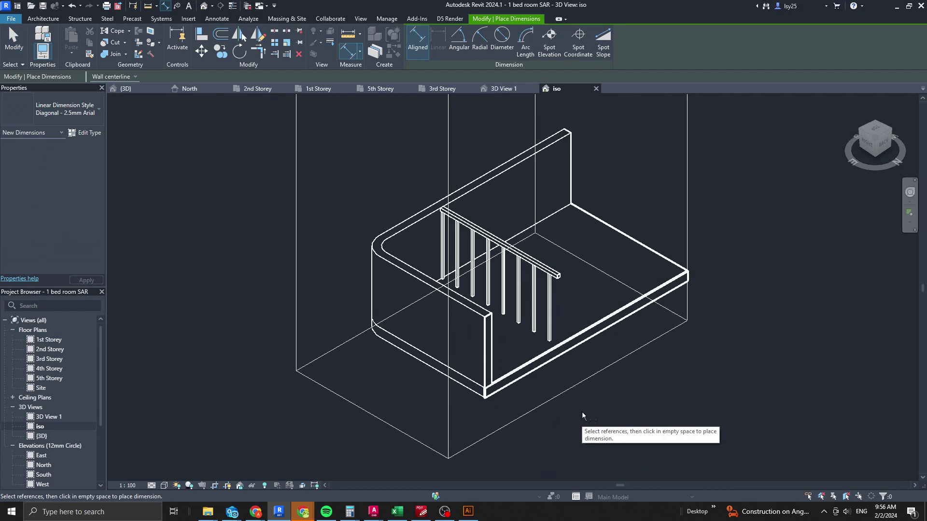
click(451, 399)
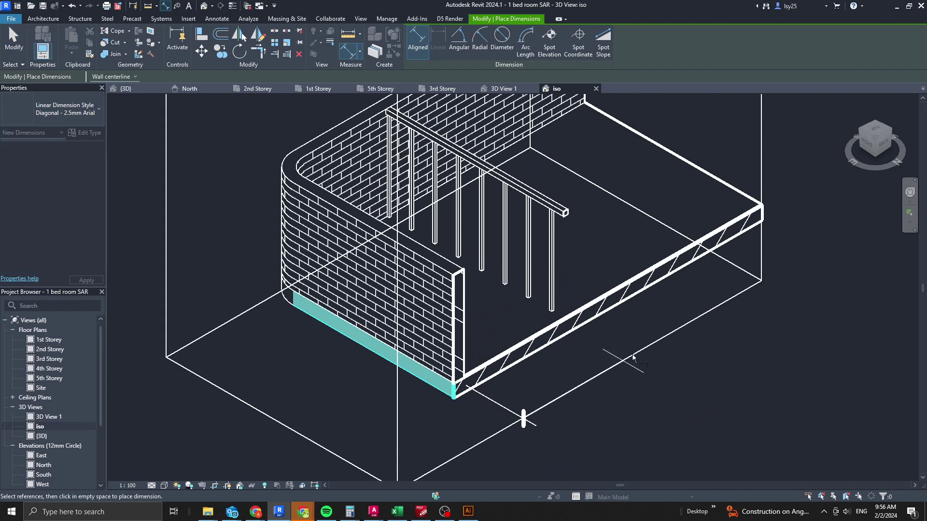
scroll(650, 283, down, 2)
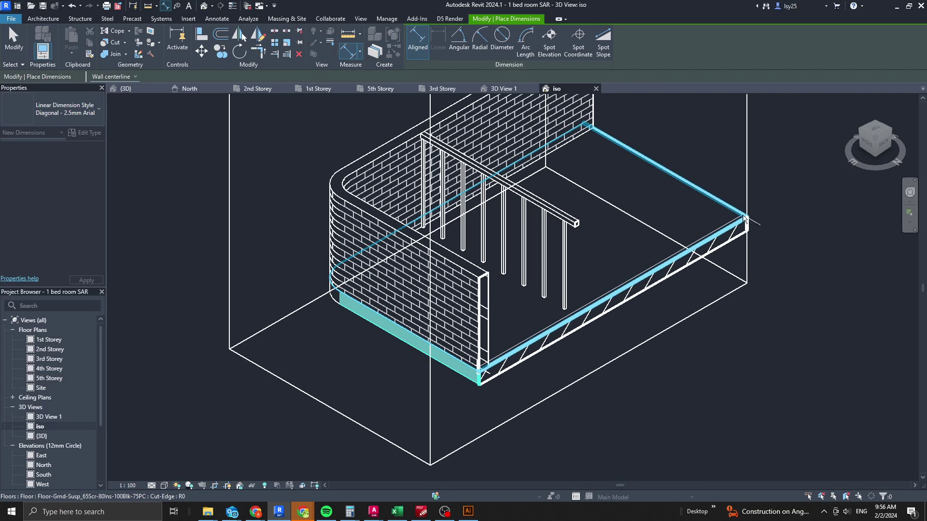
click(753, 226)
scroll(862, 358, down, 1)
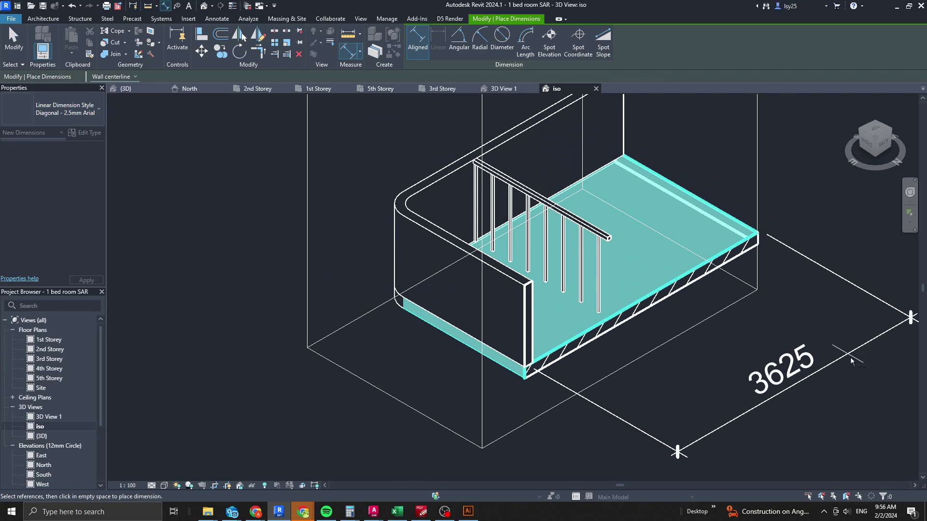
click(773, 402)
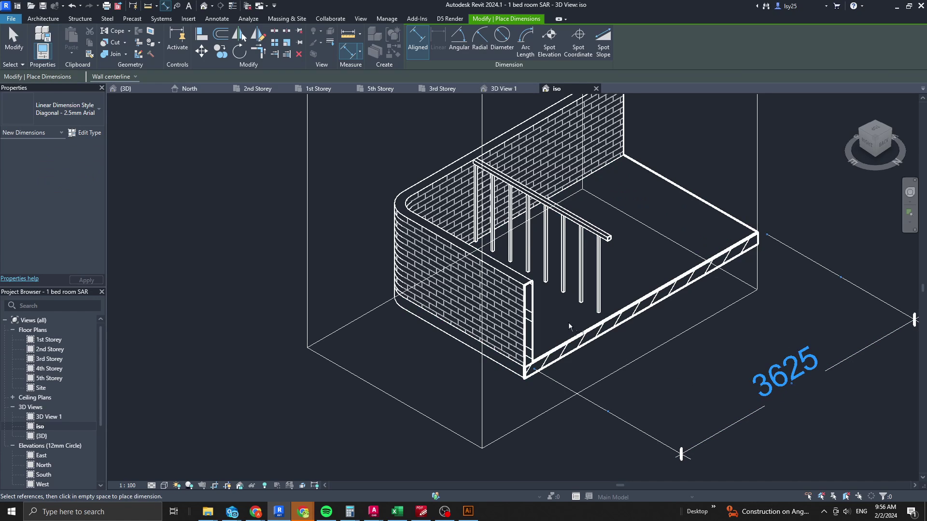
Add an aligned dimension from the low brick wall's centreline to the railing, between the slab and the overall dimension.
click(549, 342)
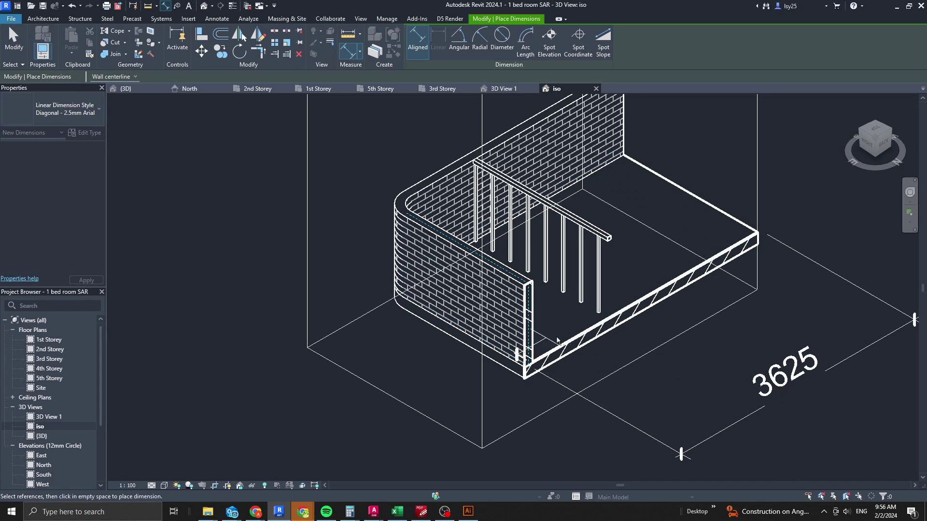
click(609, 237)
click(697, 371)
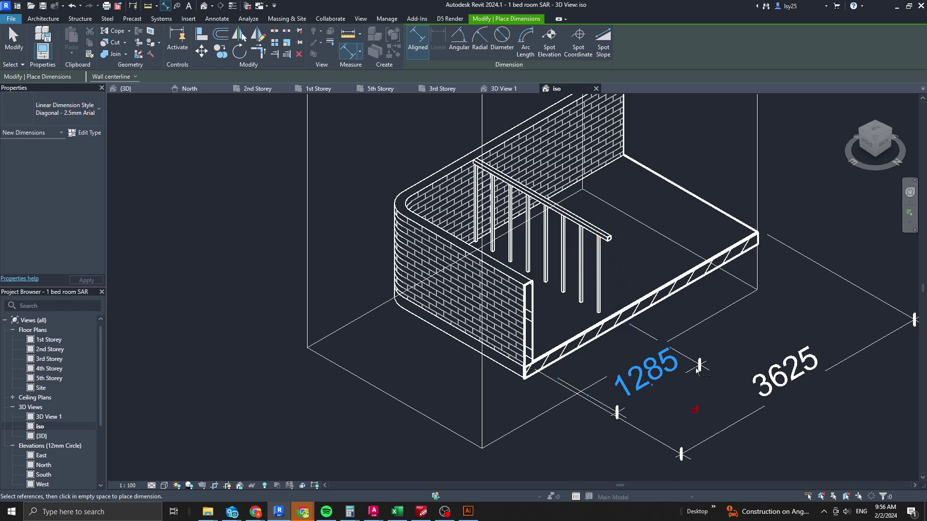
scroll(668, 359, down, 3)
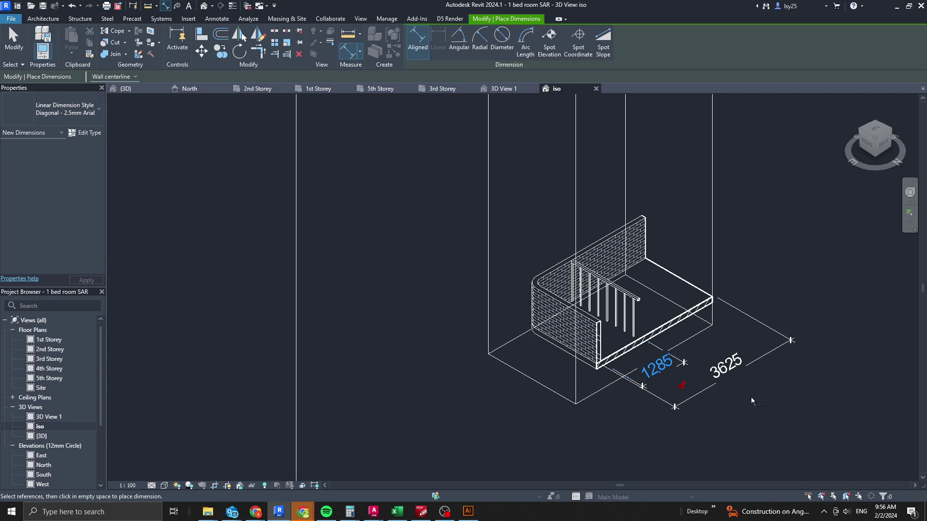
scroll(724, 382, down, 3)
scroll(672, 361, up, 3)
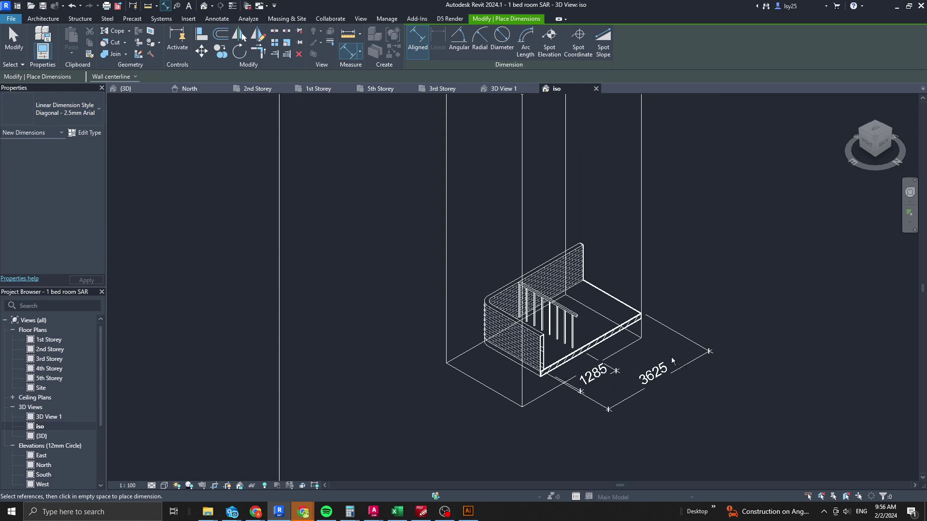
scroll(699, 225, down, 1)
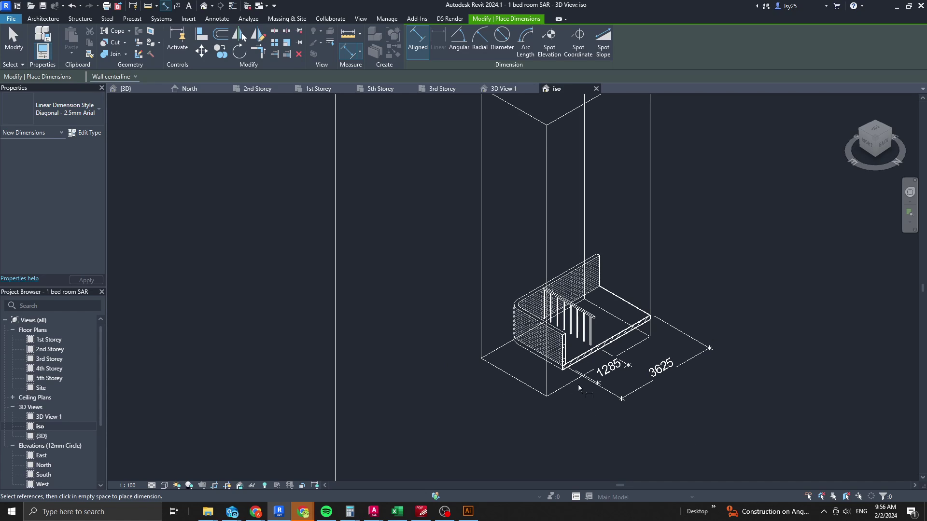
scroll(692, 337, up, 2)
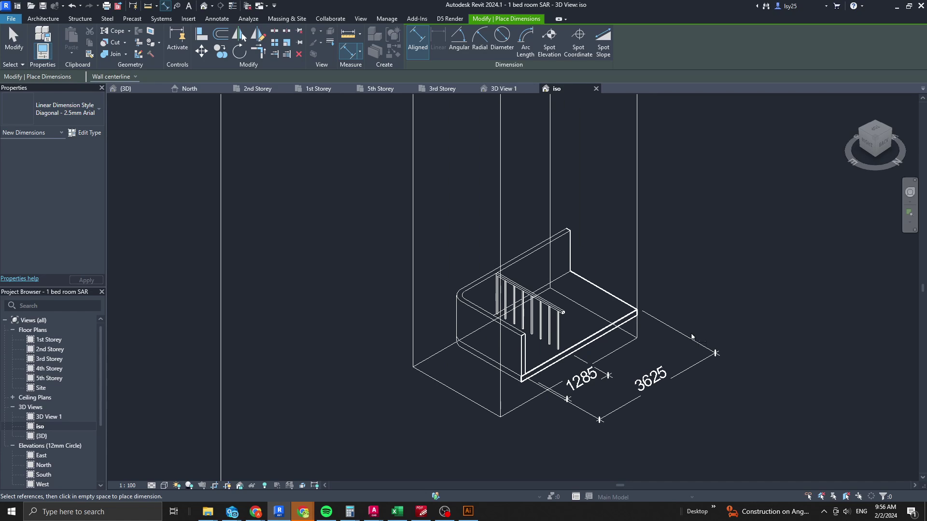
Override the cut patterns of all model categories in the iso view with solid foreground and background fills.
key(v)
key(g)
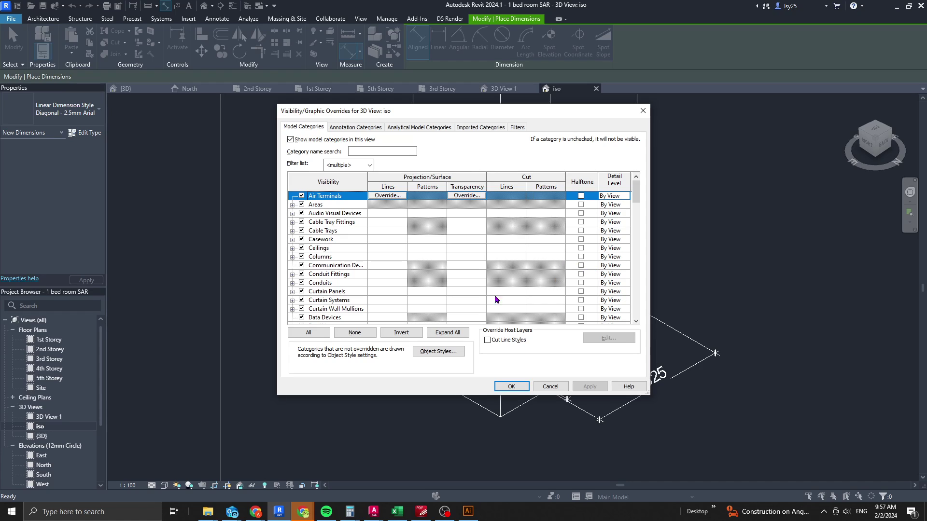
click(308, 333)
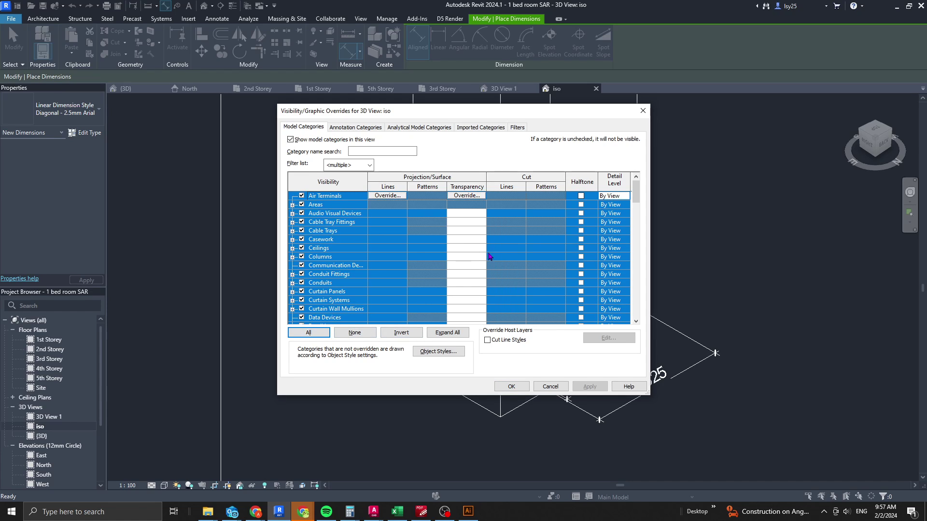
click(548, 309)
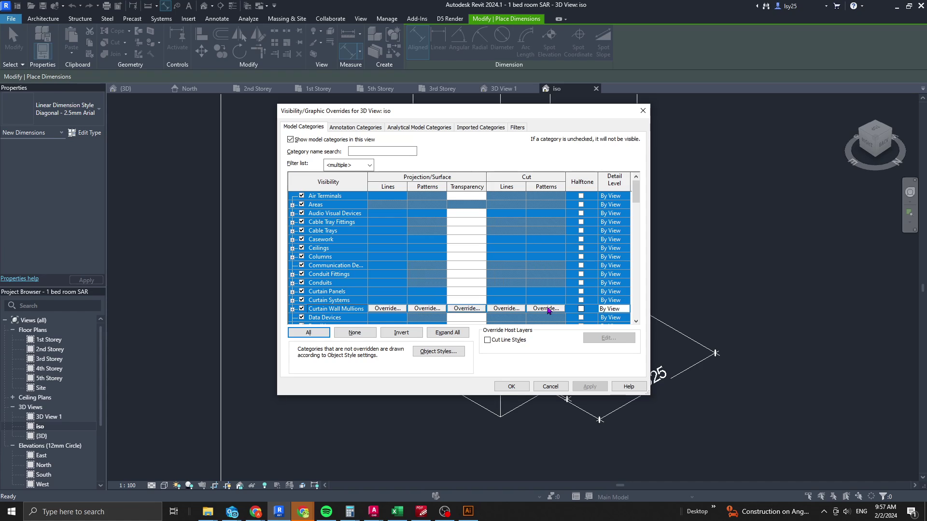
click(548, 309)
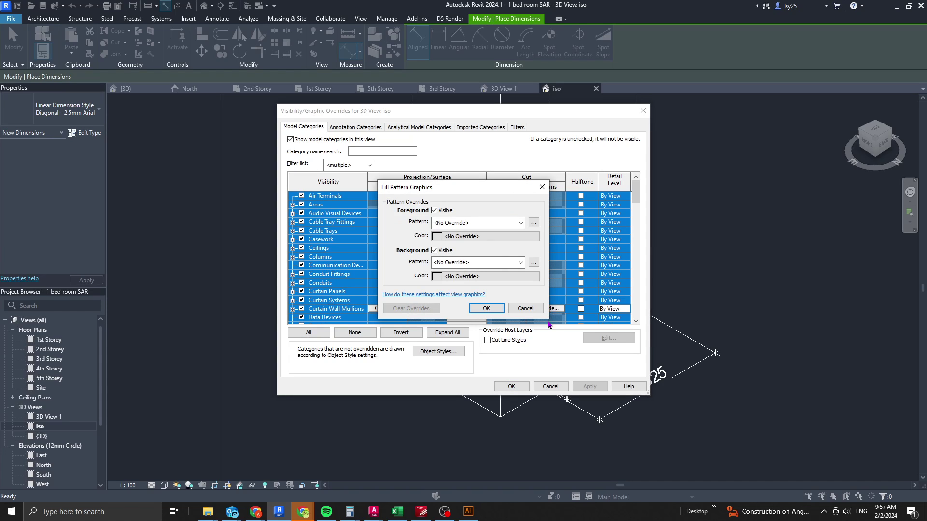
click(513, 227)
click(549, 242)
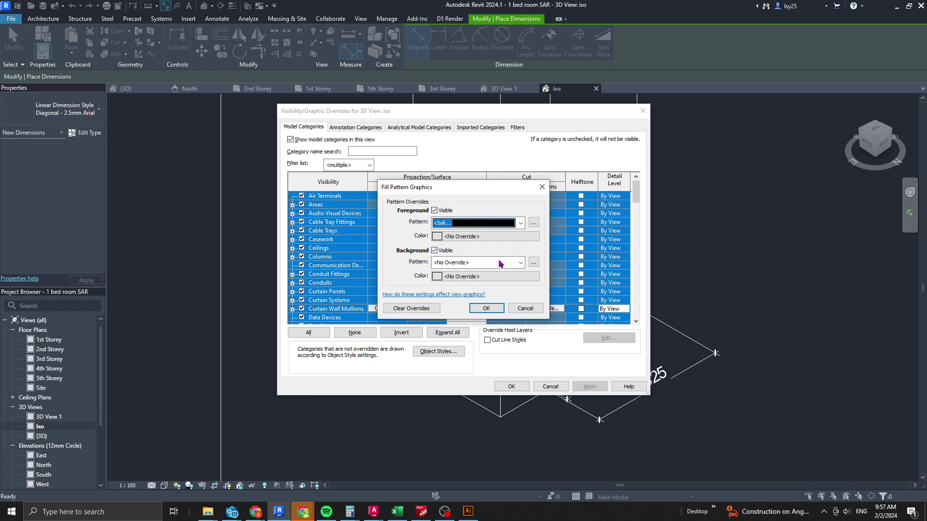
click(498, 262)
click(581, 285)
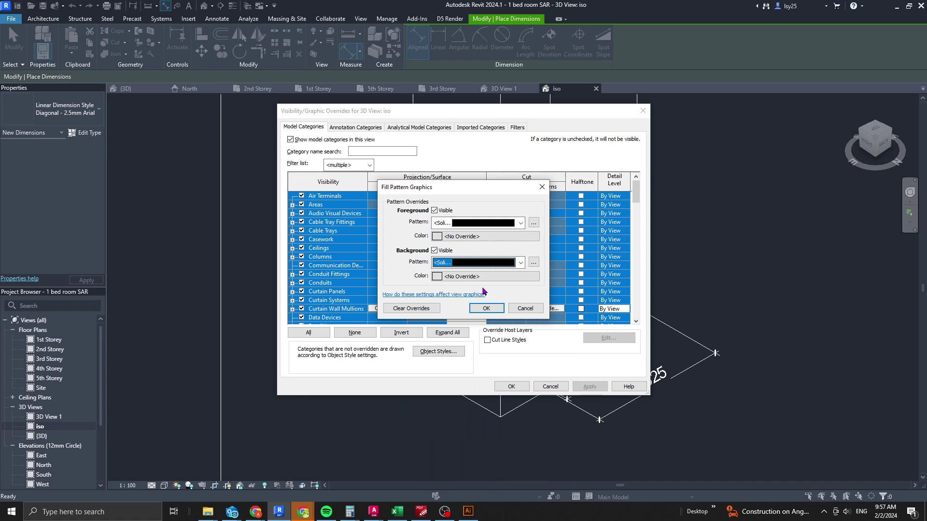
Set both the foreground and background colours of the cut pattern override to RGB 128-128-255 and accept the fill settings.
click(470, 237)
click(426, 205)
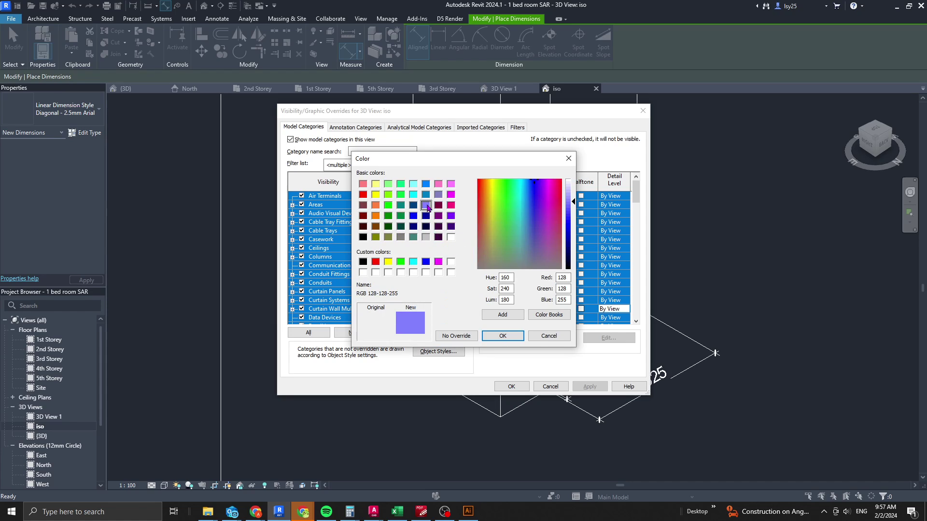
click(503, 335)
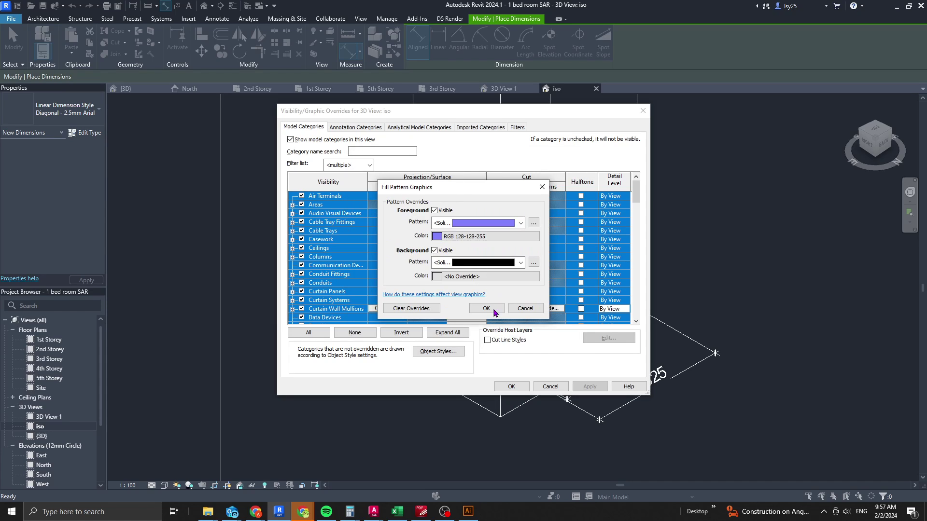
click(488, 263)
scroll(495, 290, up, 2)
click(459, 274)
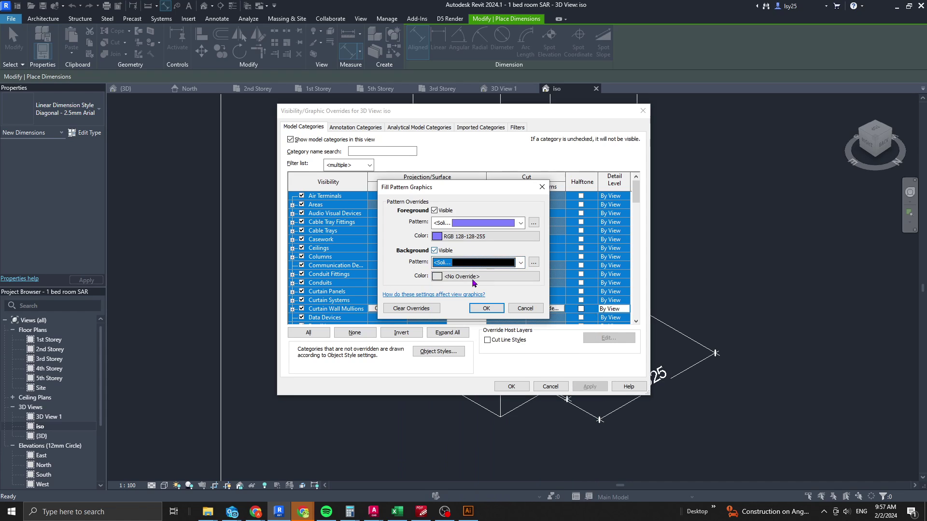
click(474, 277)
click(426, 207)
click(503, 336)
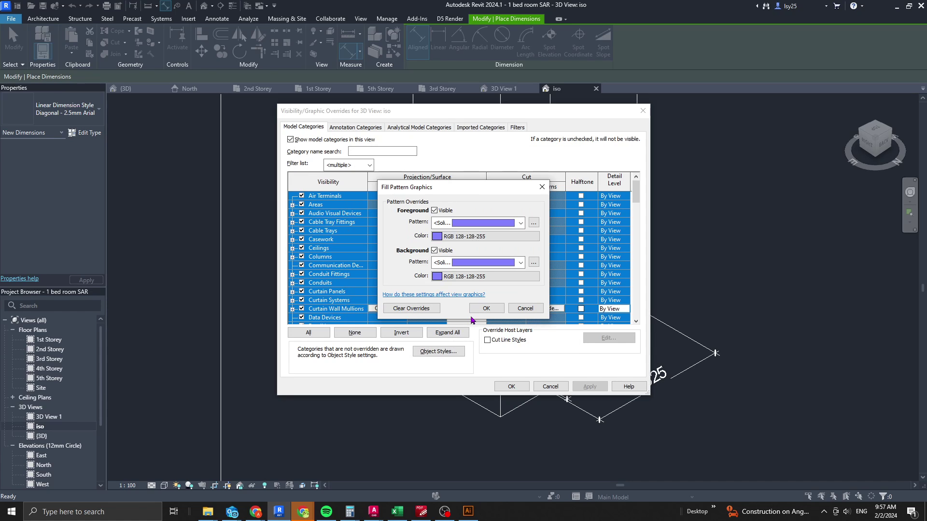
click(487, 309)
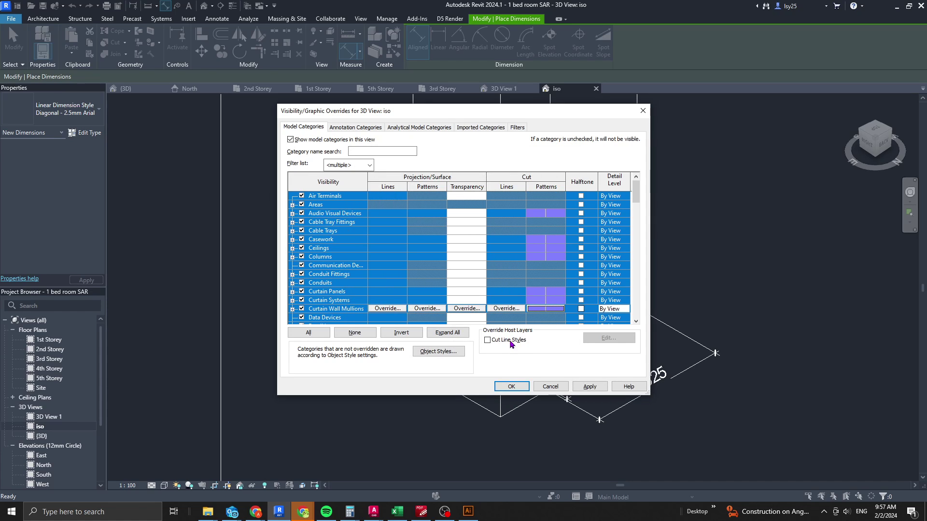
Override the cut lines of all selected model categories with a solid pattern, black colour and weight 3, and accept the view overrides.
click(504, 310)
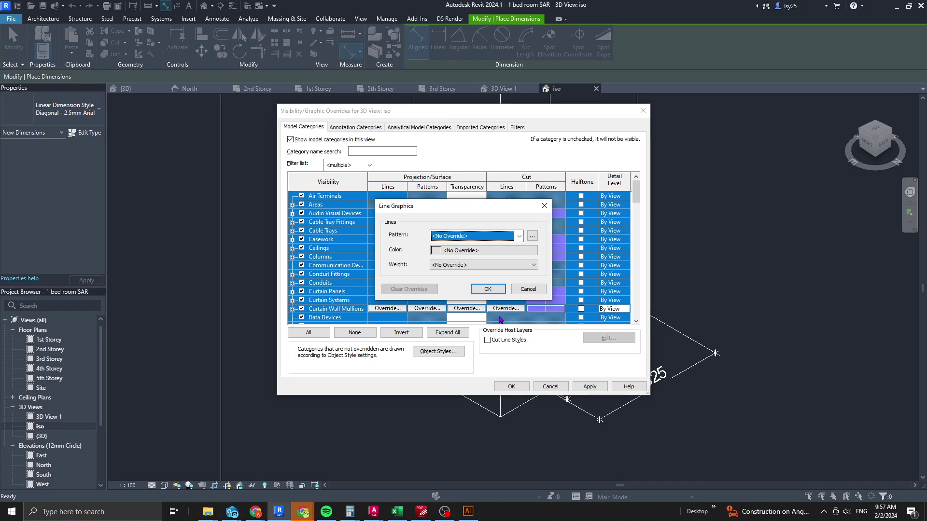
click(520, 236)
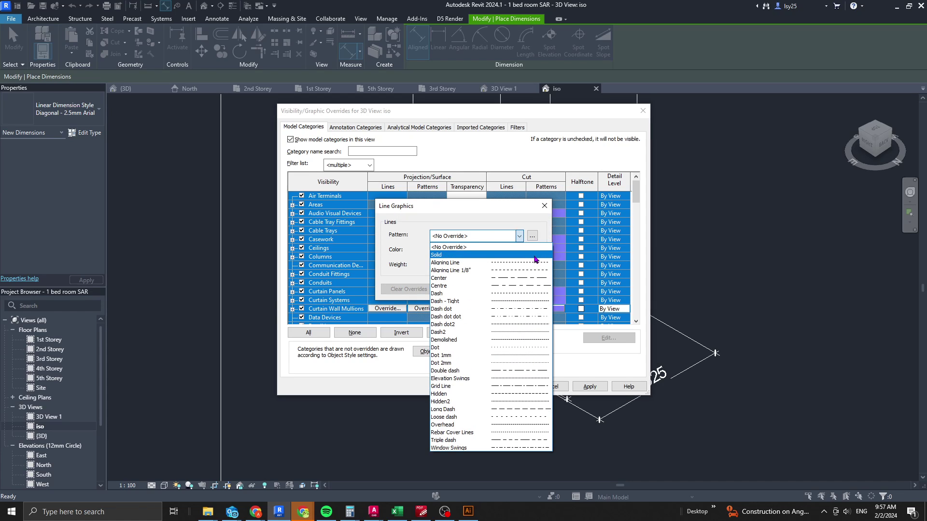
click(518, 255)
click(505, 252)
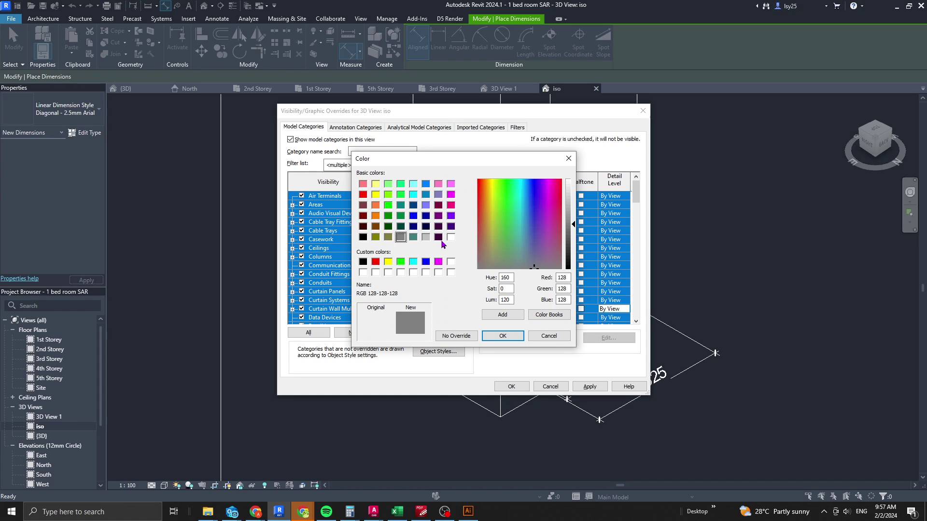
click(363, 261)
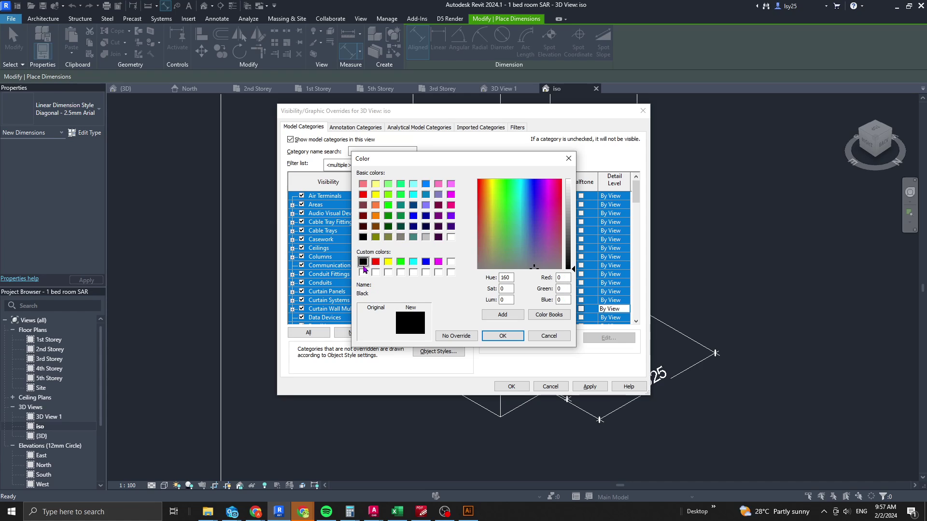
click(500, 336)
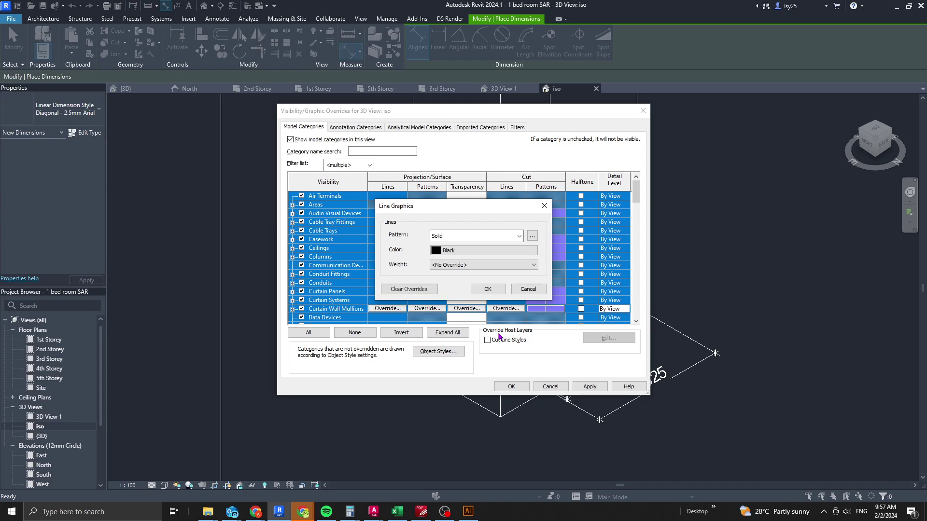
click(484, 266)
click(447, 295)
click(488, 290)
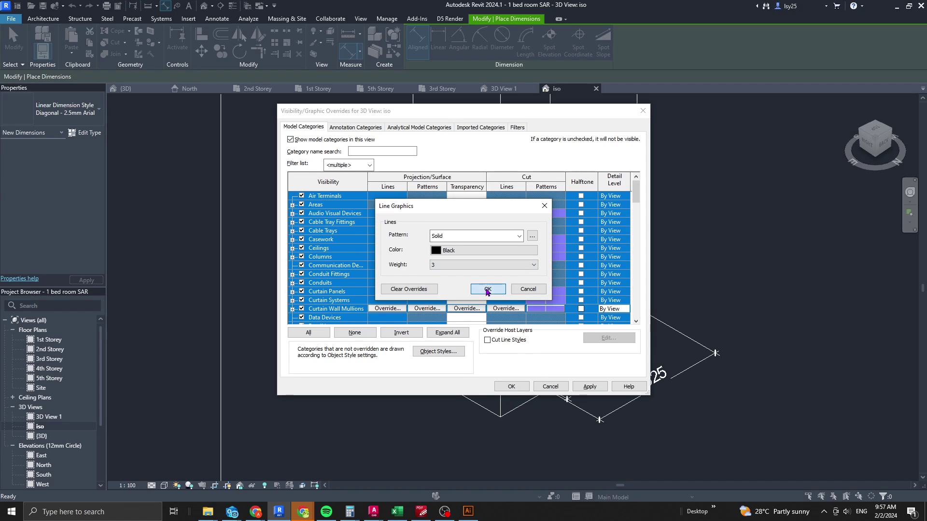
click(590, 387)
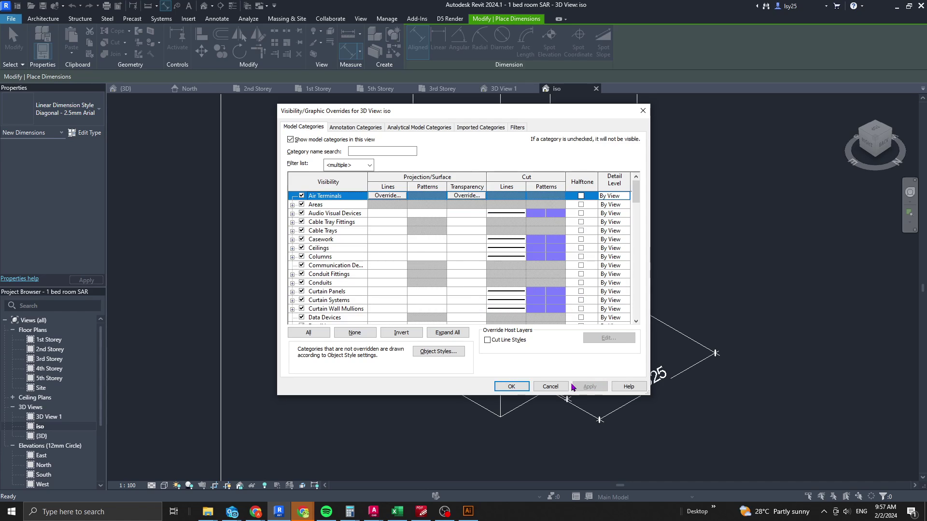
click(511, 387)
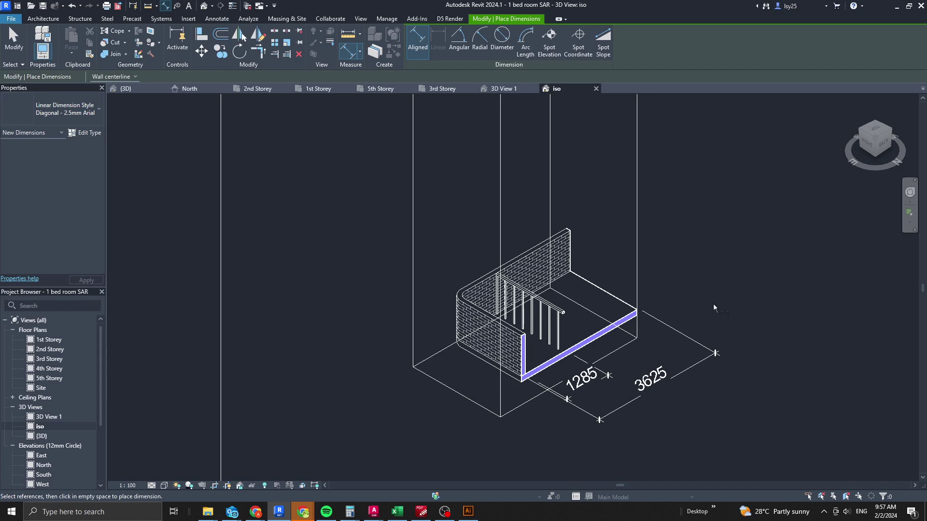
Print the current iso view with Microsoft Print to PDF, saving it as line-1 in the Diagram folder.
scroll(556, 358, up, 1)
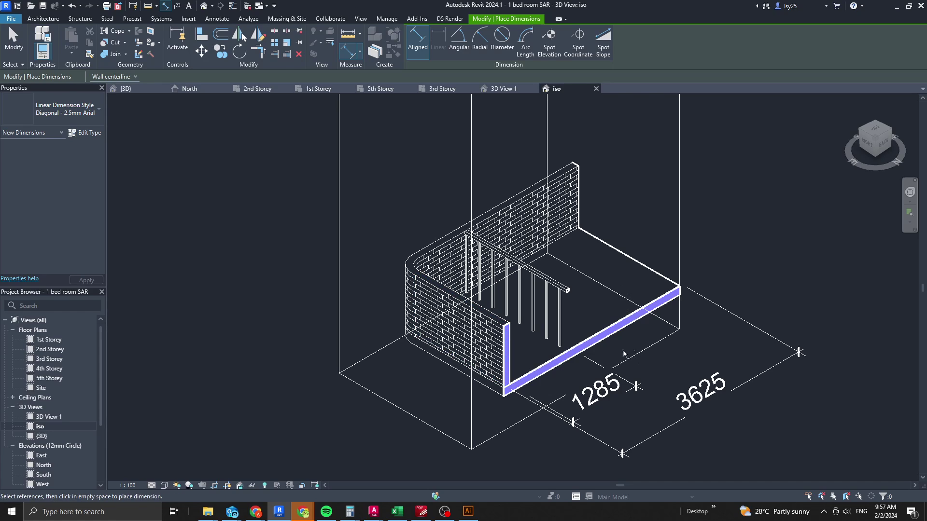
scroll(621, 342, up, 1)
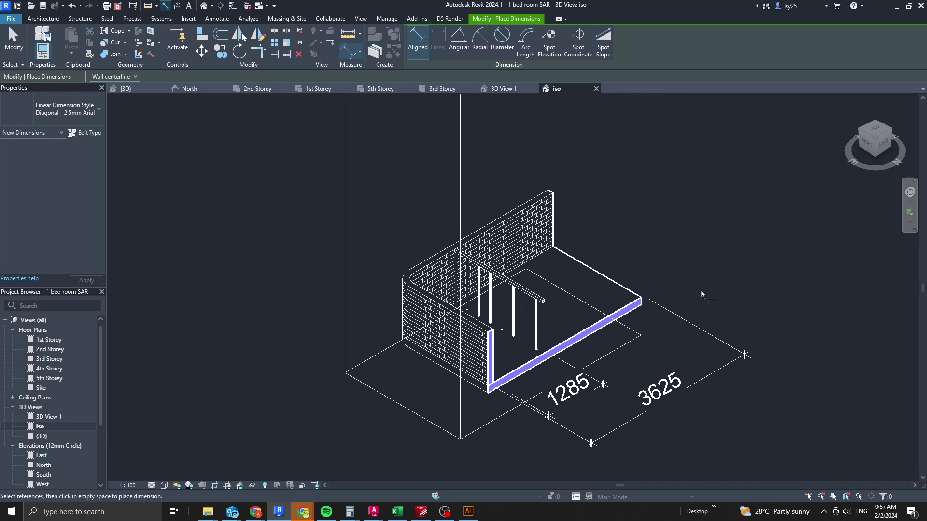
scroll(701, 290, up, 2)
scroll(758, 288, down, 1)
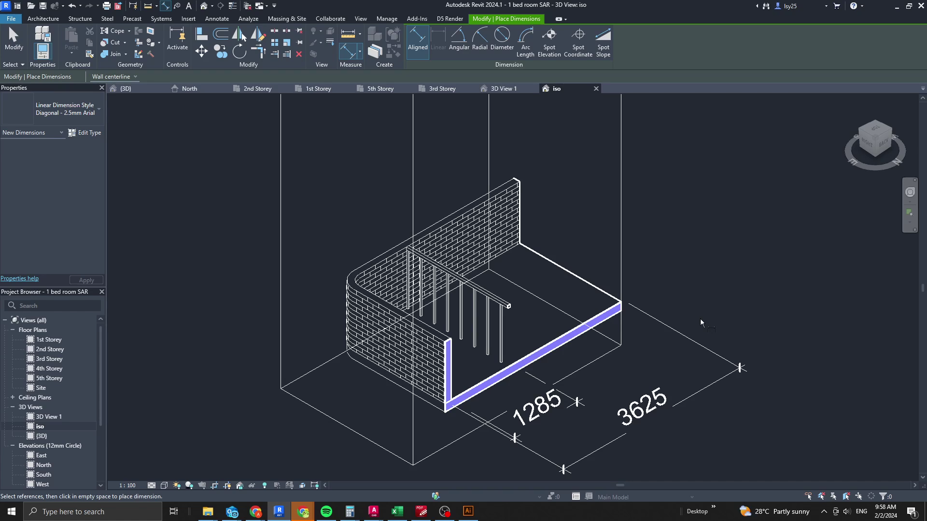
scroll(700, 318, down, 1)
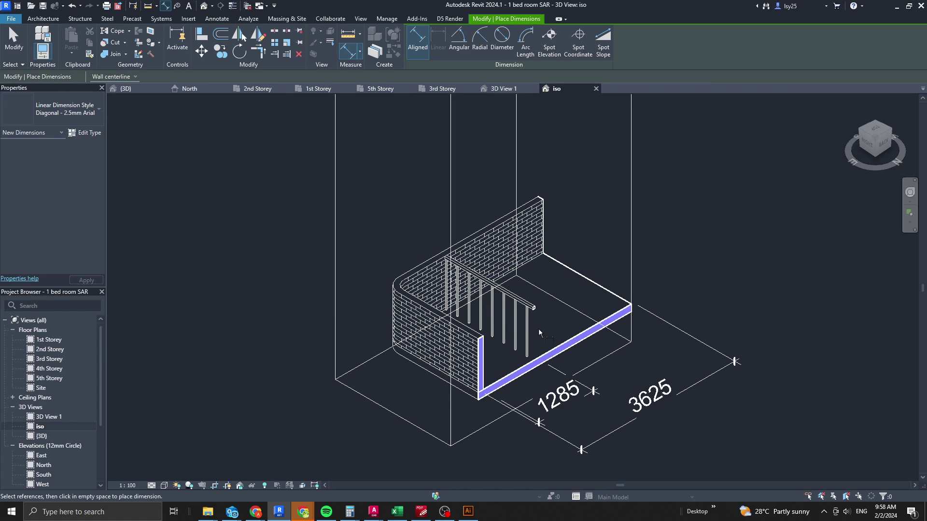
click(11, 19)
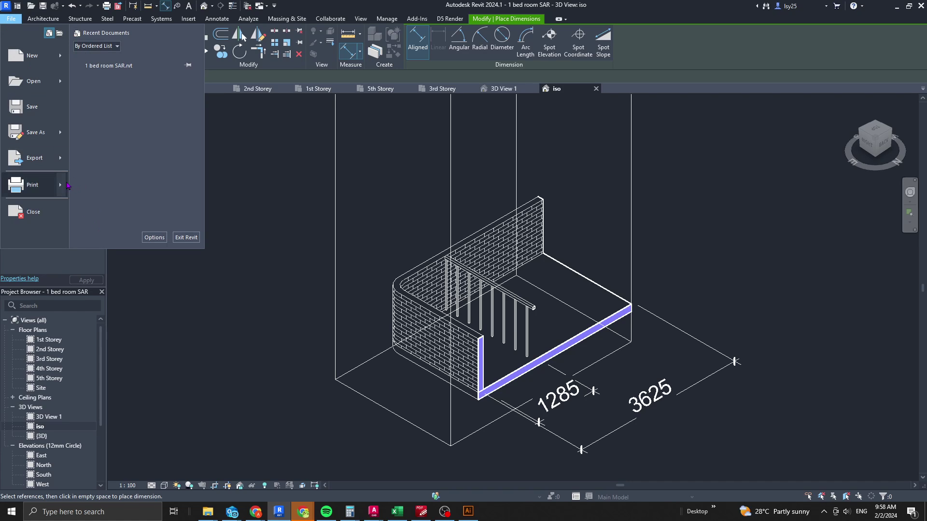
mouse_move(63, 164)
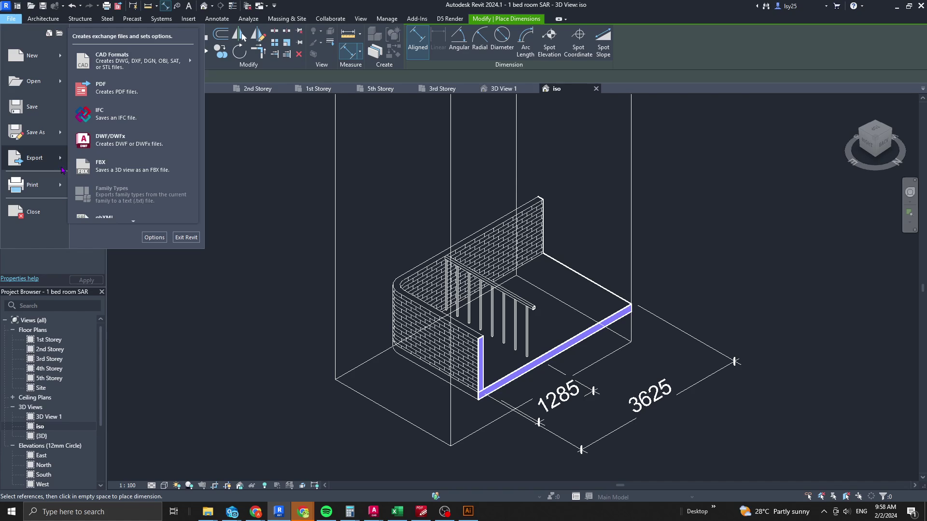
mouse_move(45, 189)
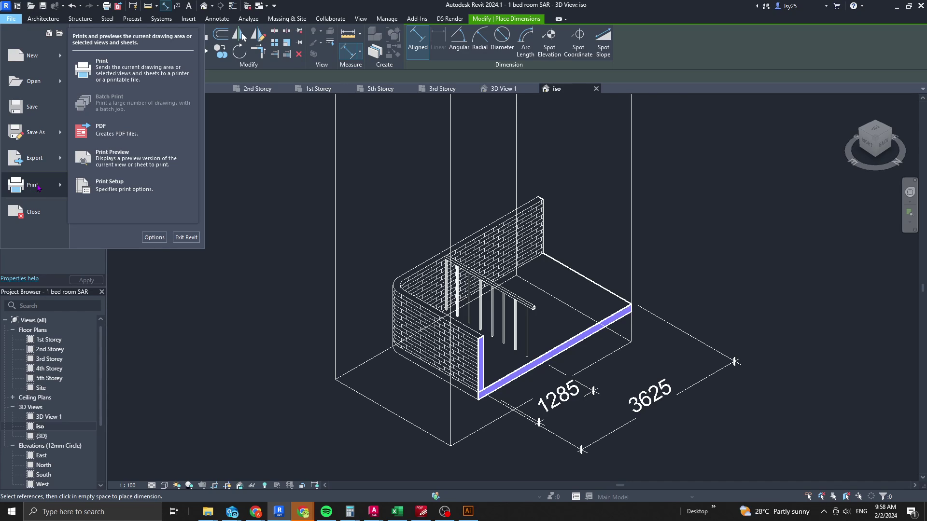
click(37, 186)
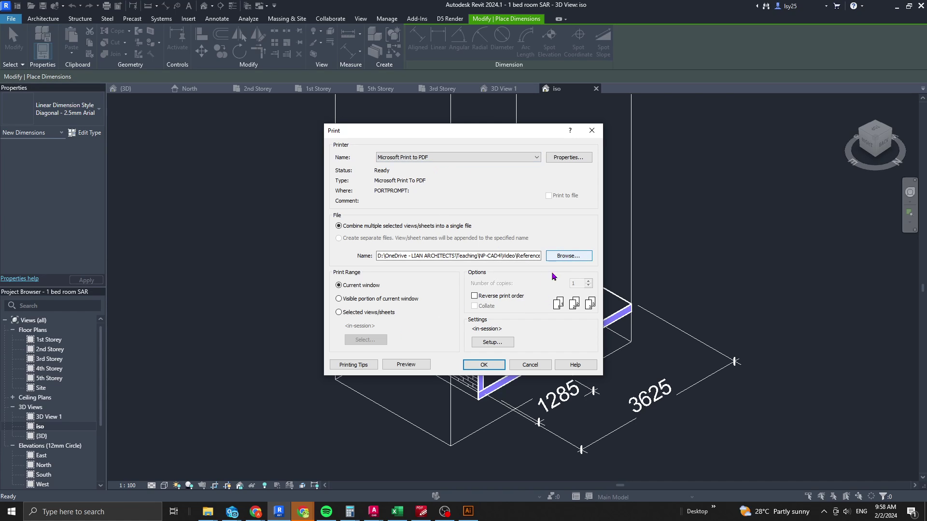
click(497, 366)
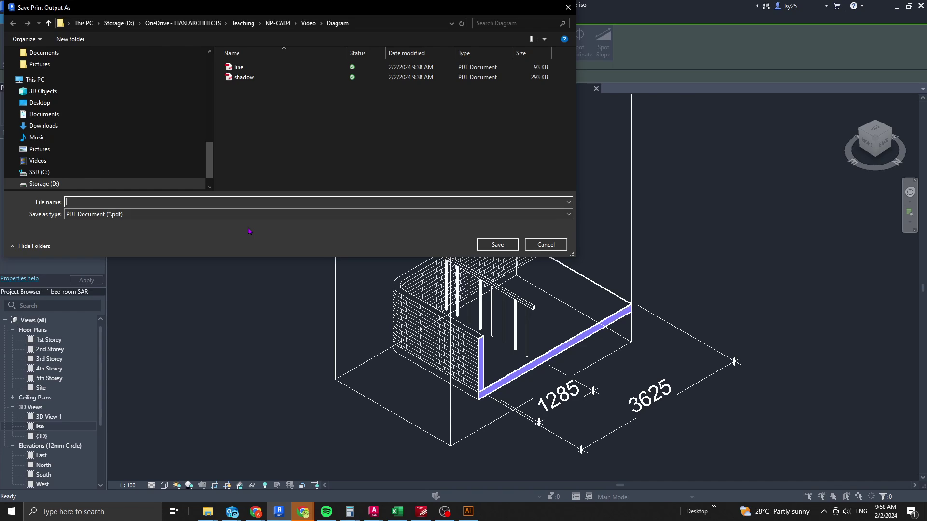
text(line-1)
click(498, 245)
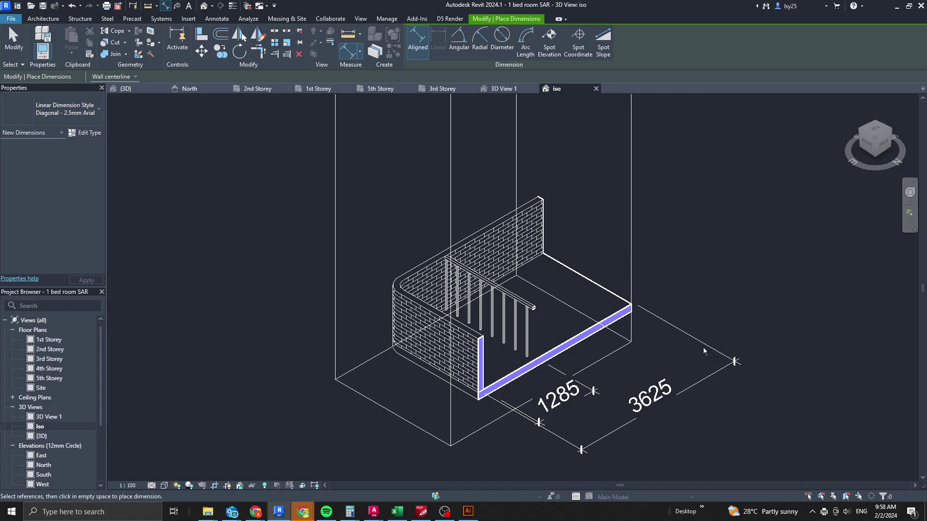
Turn on cast shadows and ambient shadows in the iso view's graphic display options and apply them.
key(g)
key(d)
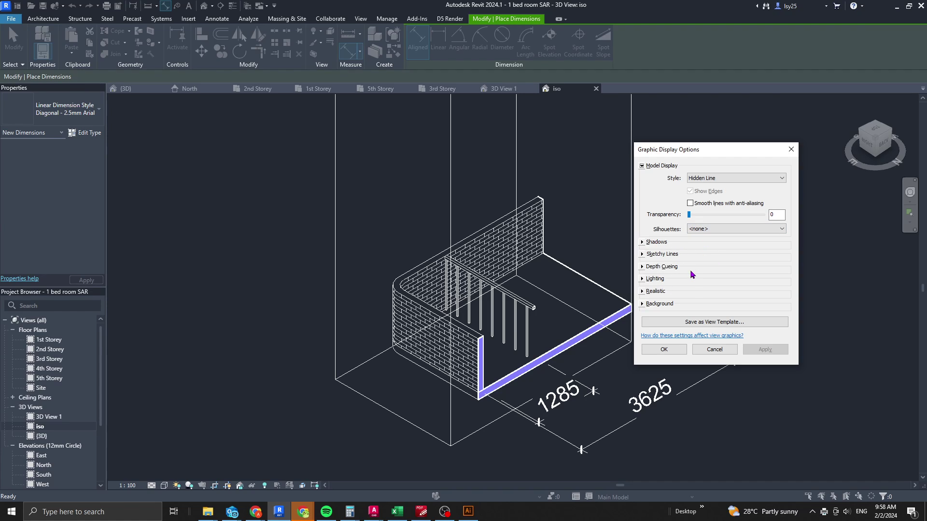
click(647, 279)
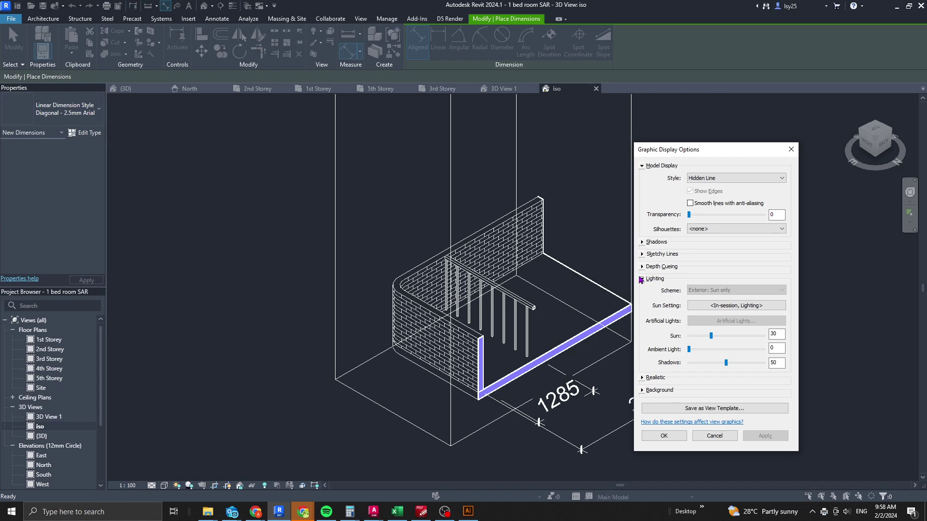
click(646, 244)
click(698, 249)
click(697, 263)
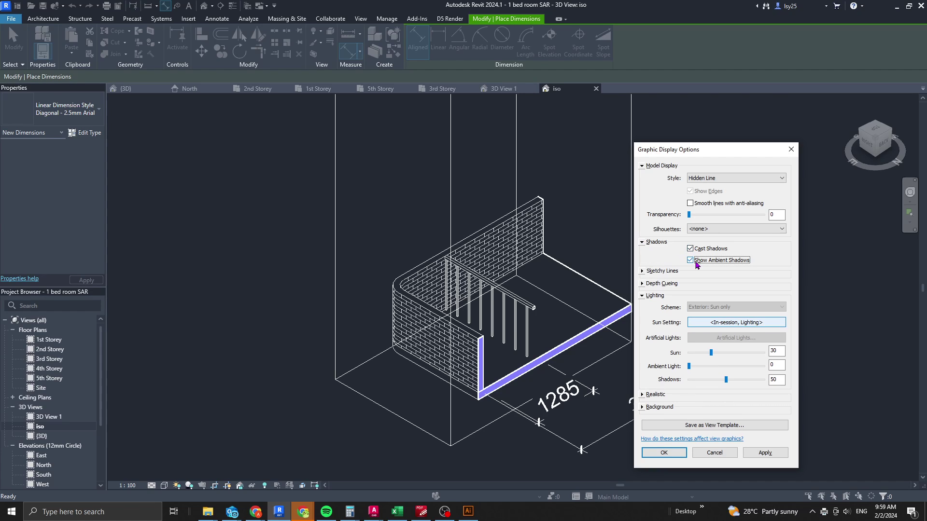
click(768, 456)
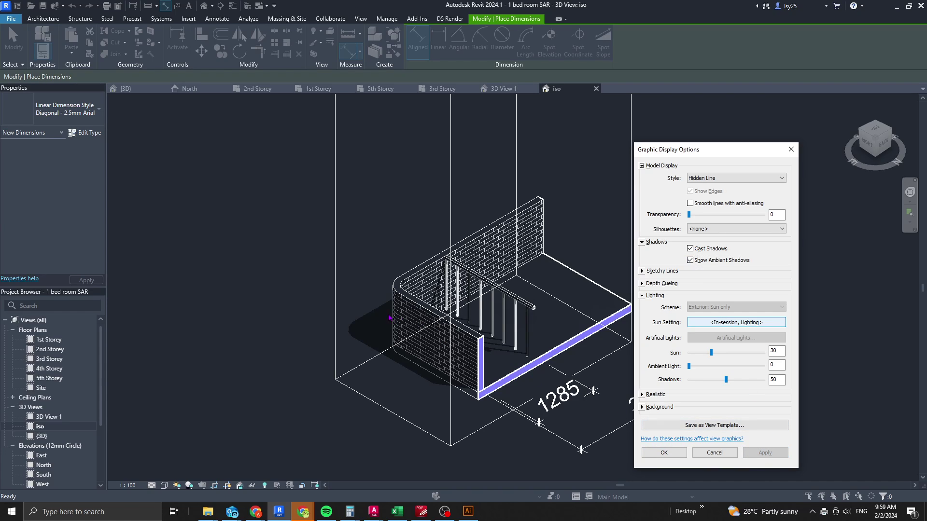
Set the view's ambient light to 60 and shadow intensity to 90, and accept the graphic display options.
click(771, 366)
click(776, 379)
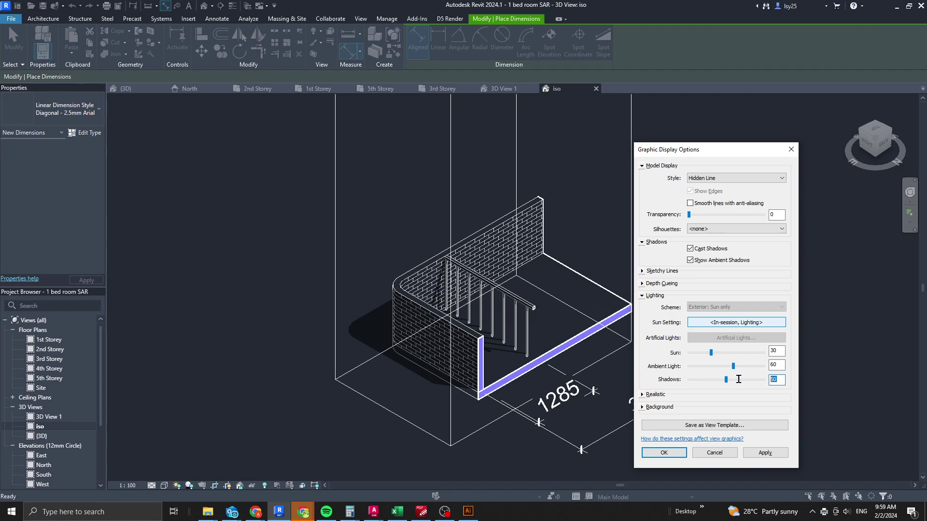
text(90)
click(778, 351)
click(767, 456)
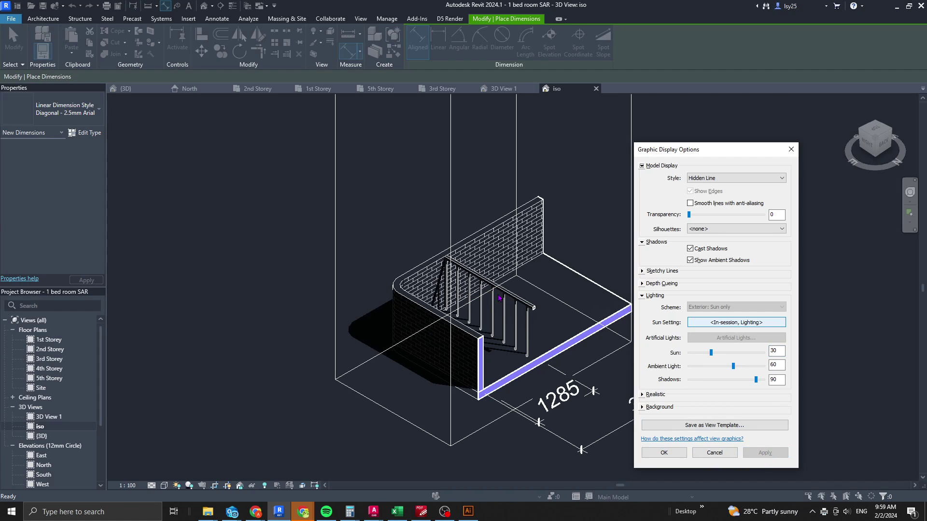
click(665, 453)
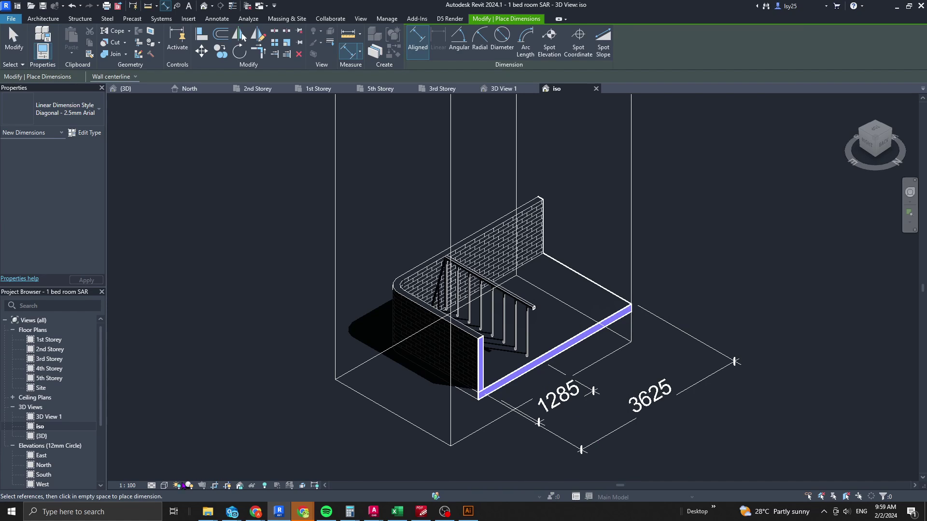
Change the view's sun settings to the Sunlight from Top Left lighting preset.
click(177, 485)
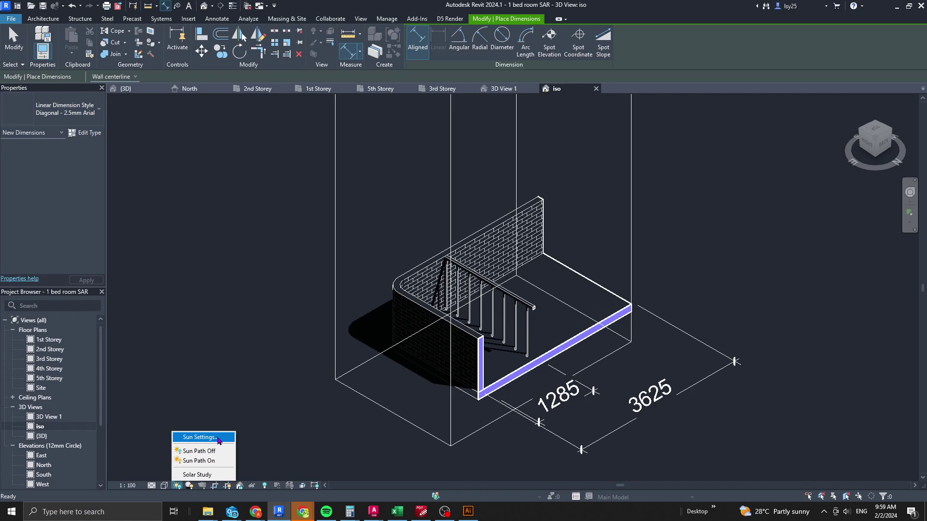
click(219, 438)
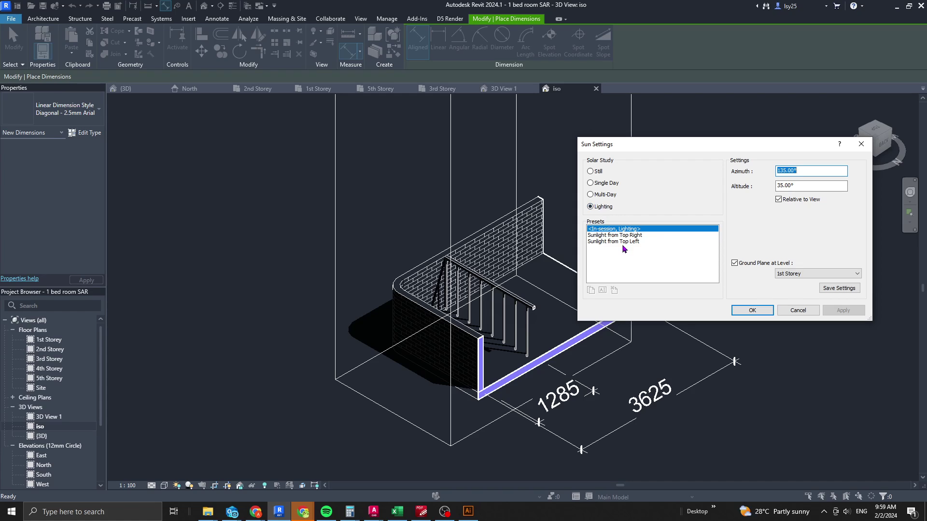
click(624, 249)
click(624, 242)
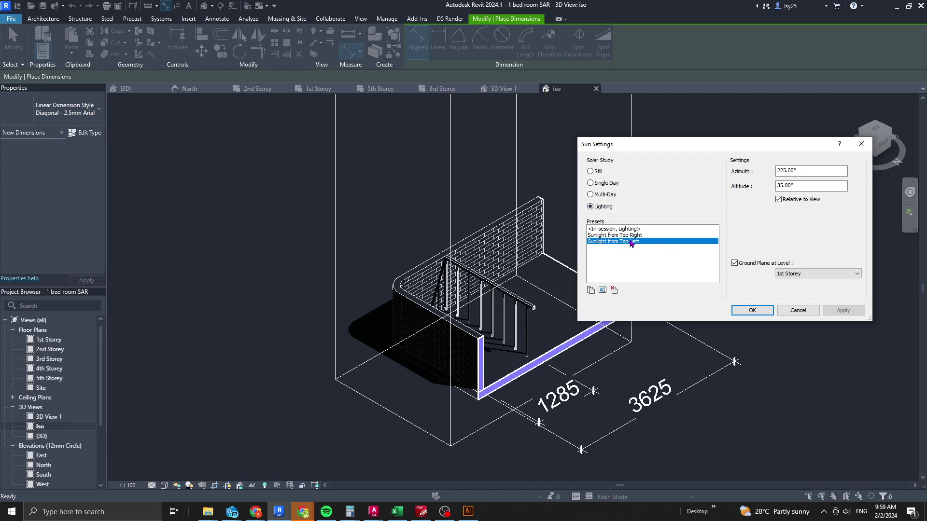
click(853, 311)
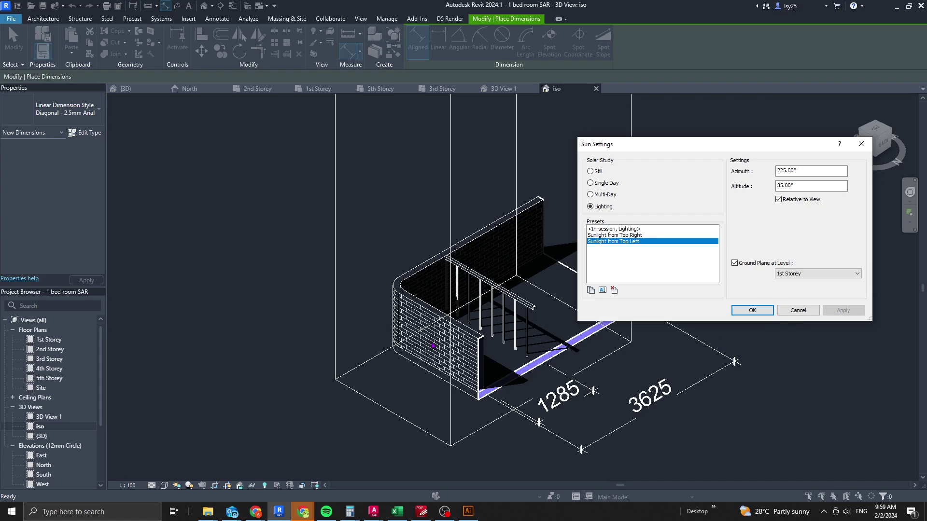
click(751, 311)
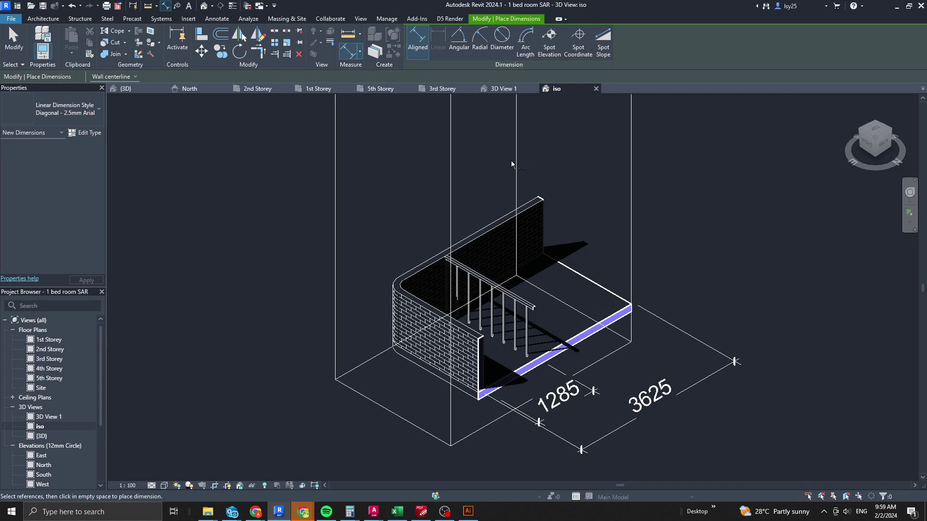
Print the shadowed iso view with Microsoft Print to PDF, saving it as shadow-1 in the Diagram folder.
key(ctrl+p)
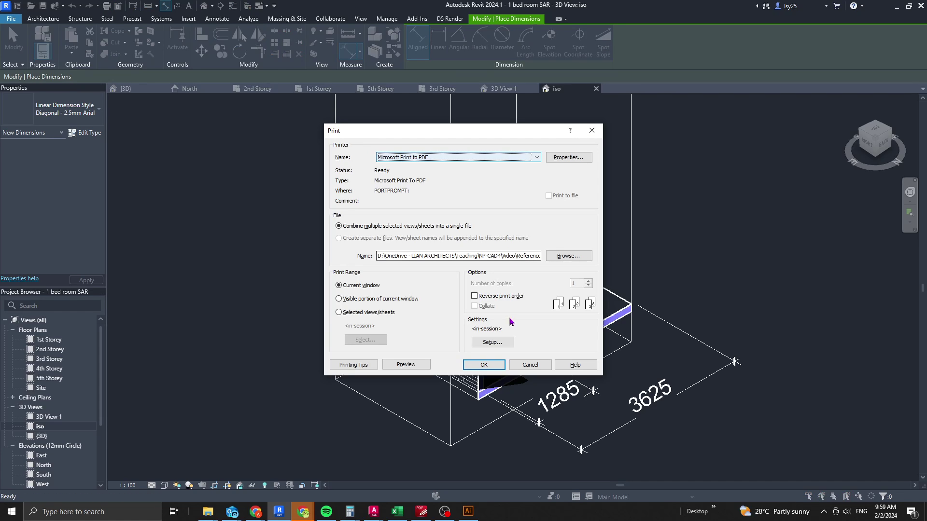
click(491, 368)
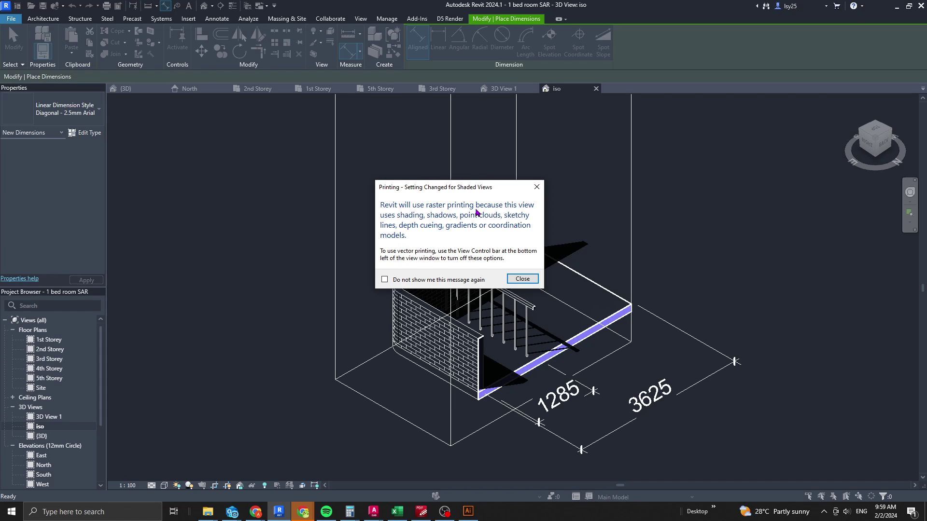
drag(481, 187, 738, 170)
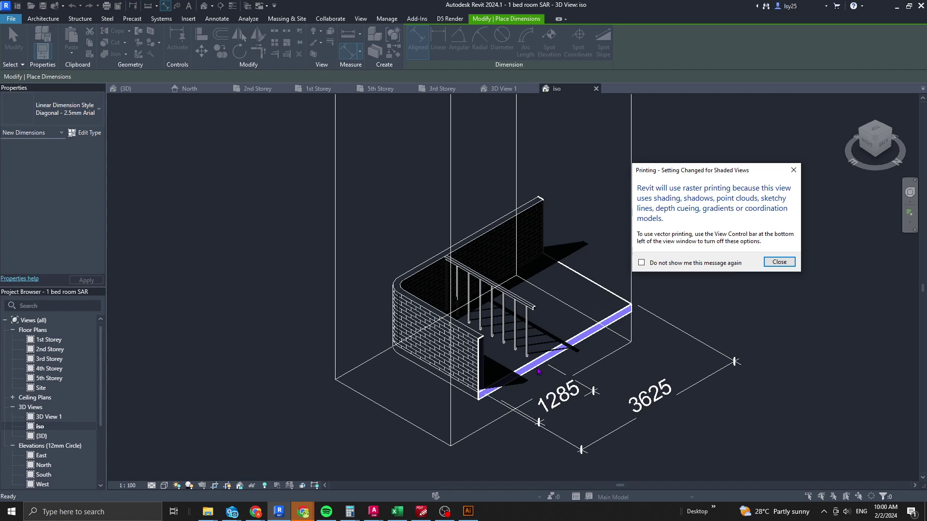
click(779, 262)
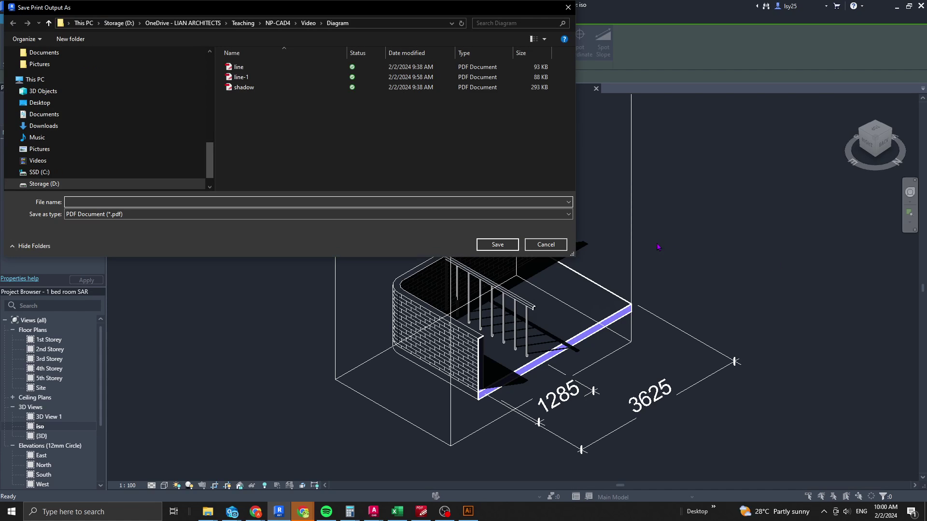
click(244, 87)
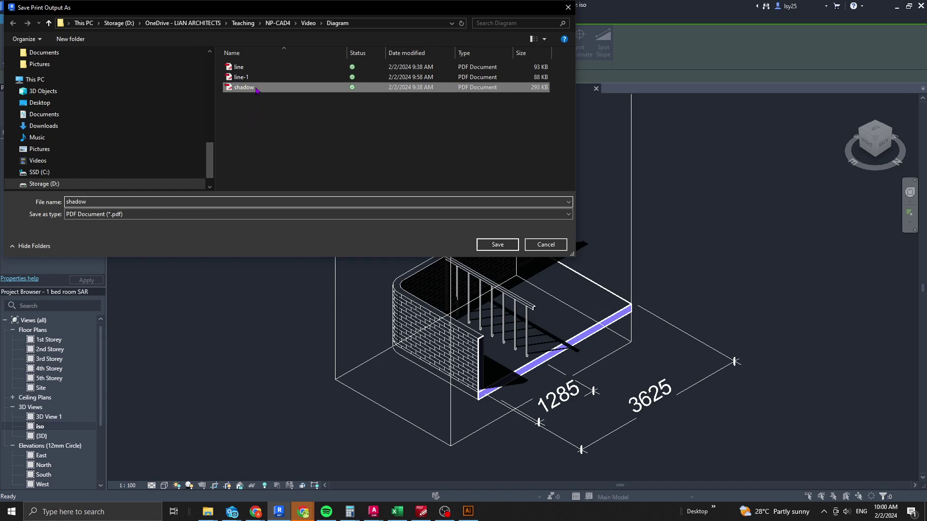
click(218, 203)
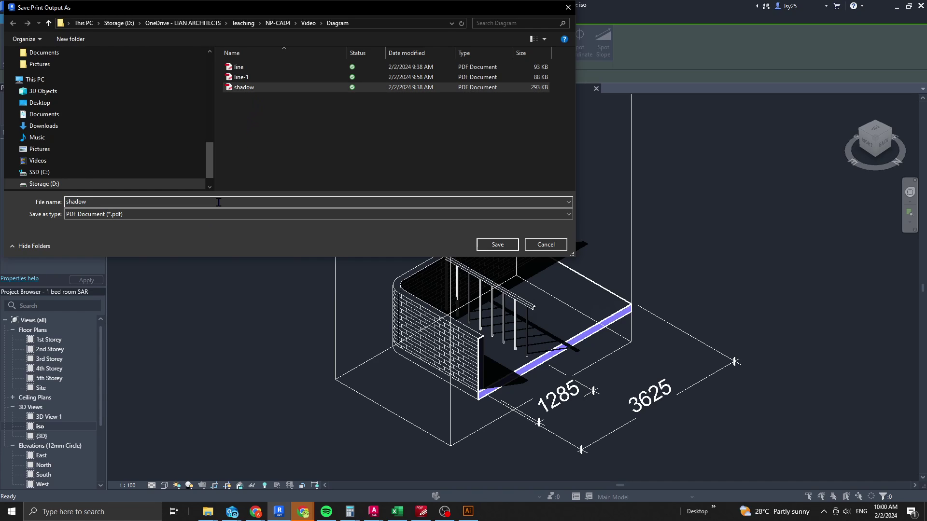
text(-1)
key(Return)
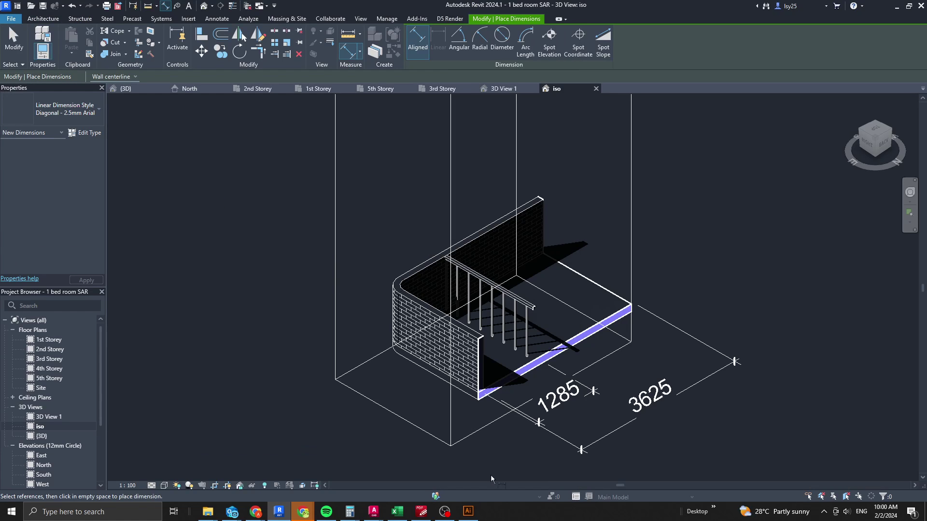
Switch to Illustrator and open the line-1 and shadow-1 PDFs from the Diagram folder together.
click(468, 512)
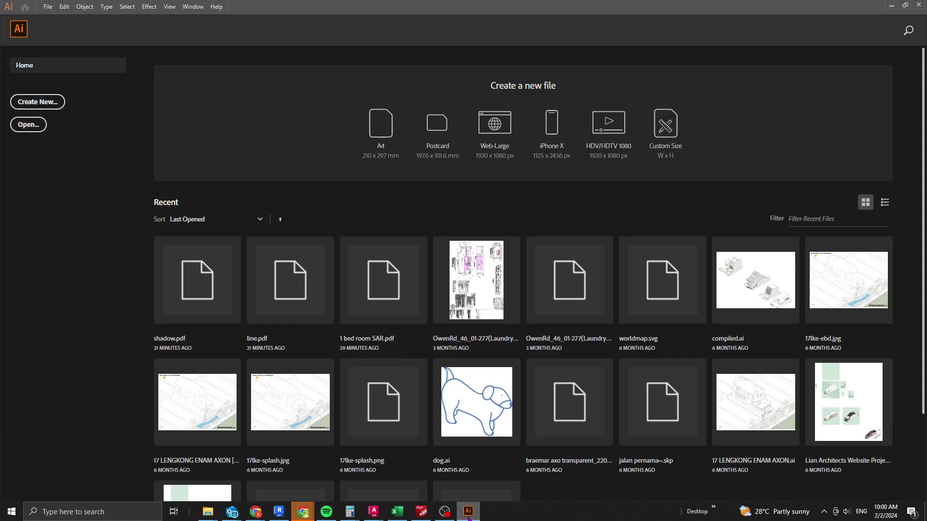
click(28, 124)
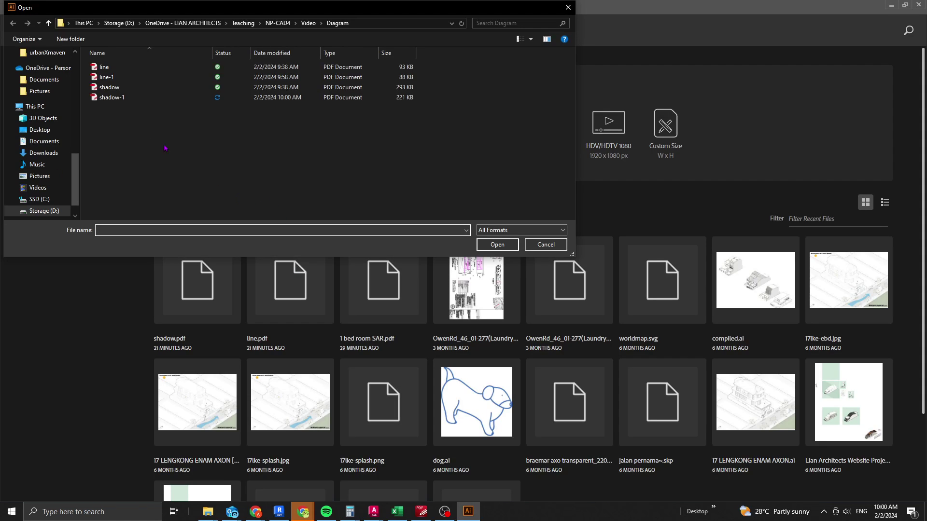
click(140, 77)
ctrl+click(140, 97)
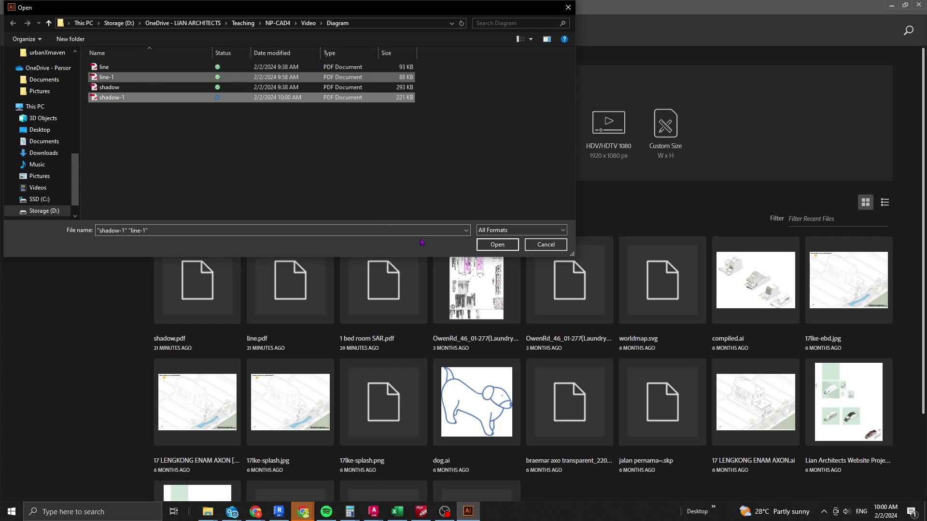
click(497, 245)
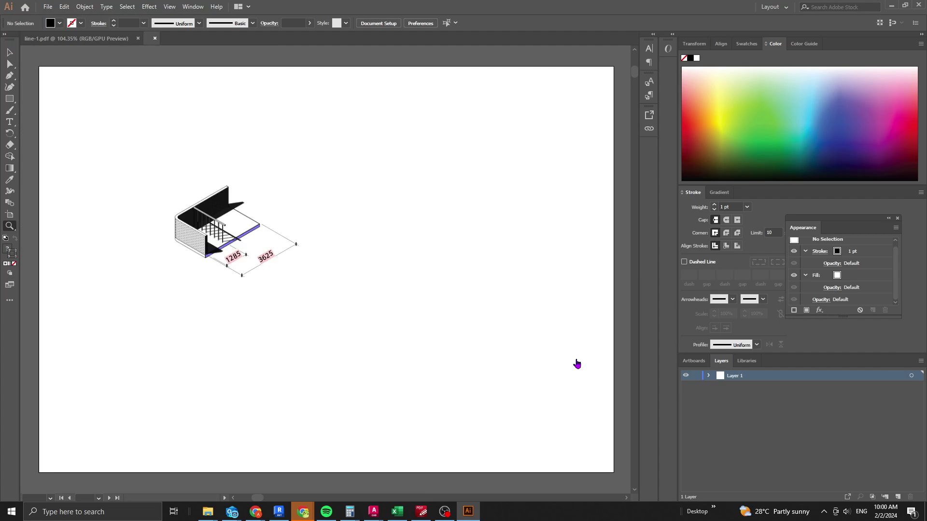
click(369, 306)
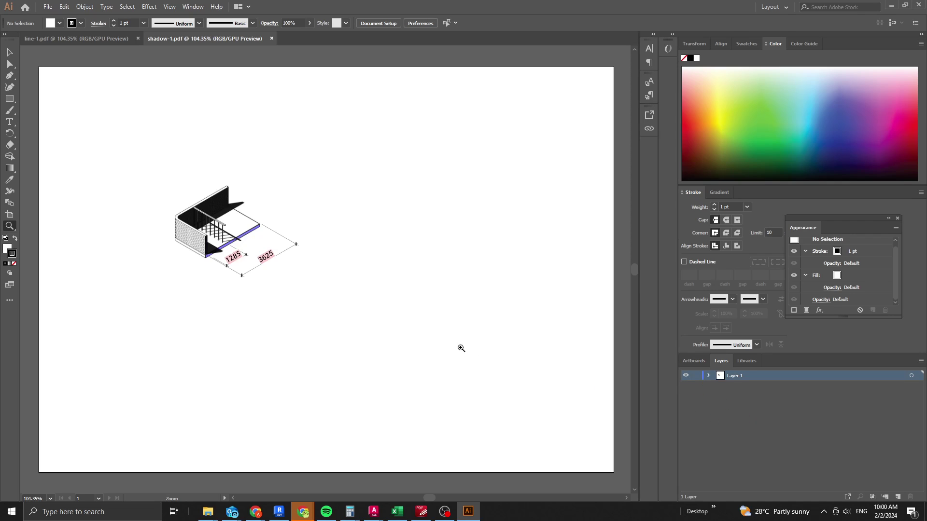
Try to delete the dimensions in the shadow-1 drawing together with the overlapping group.
click(190, 233)
click(269, 265)
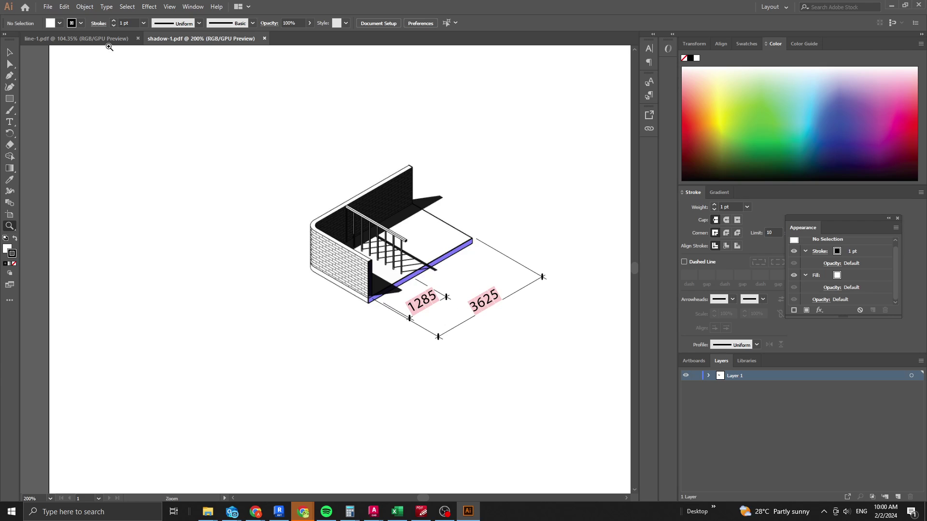
key(v)
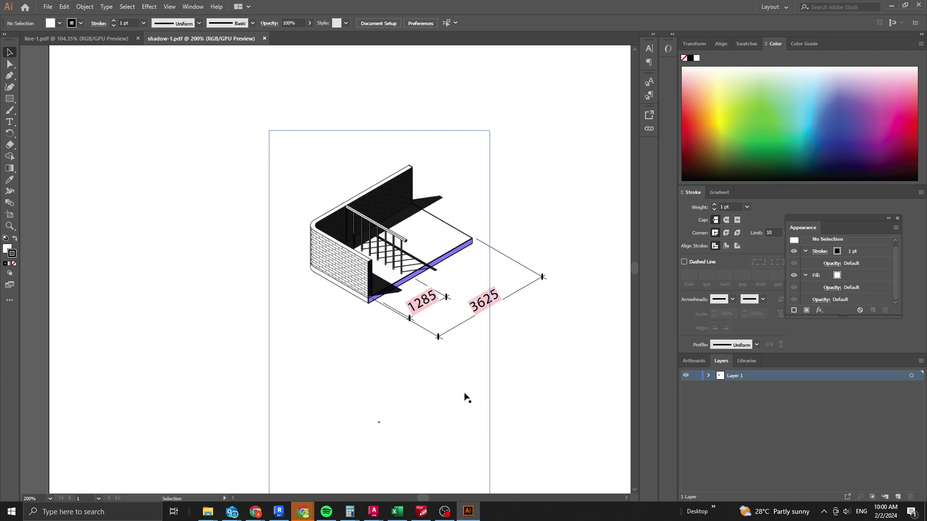
click(541, 408)
mouse_move(540, 403)
mouse_down()
mouse_move(553, 376)
mouse_move(534, 363)
mouse_up()
click(534, 363)
click(420, 311)
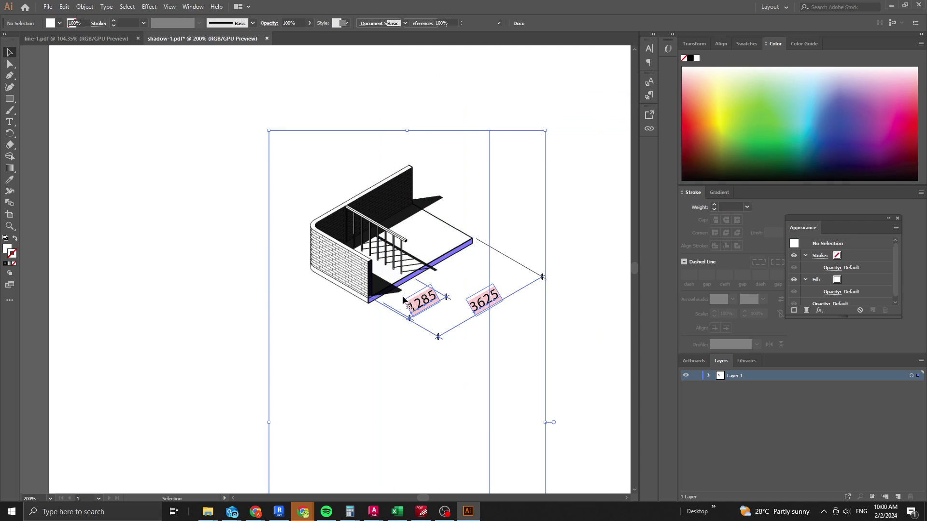
key(Delete)
key(ctrl+z)
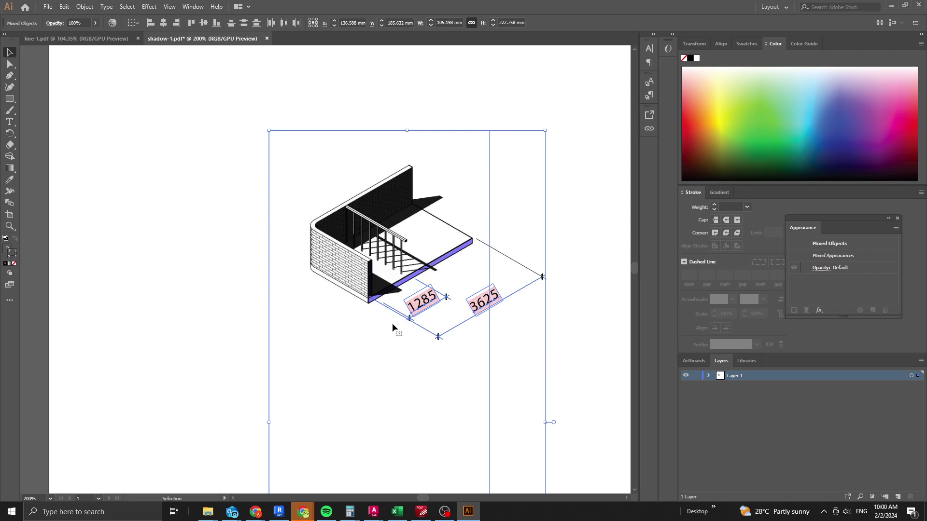
right_click(374, 251)
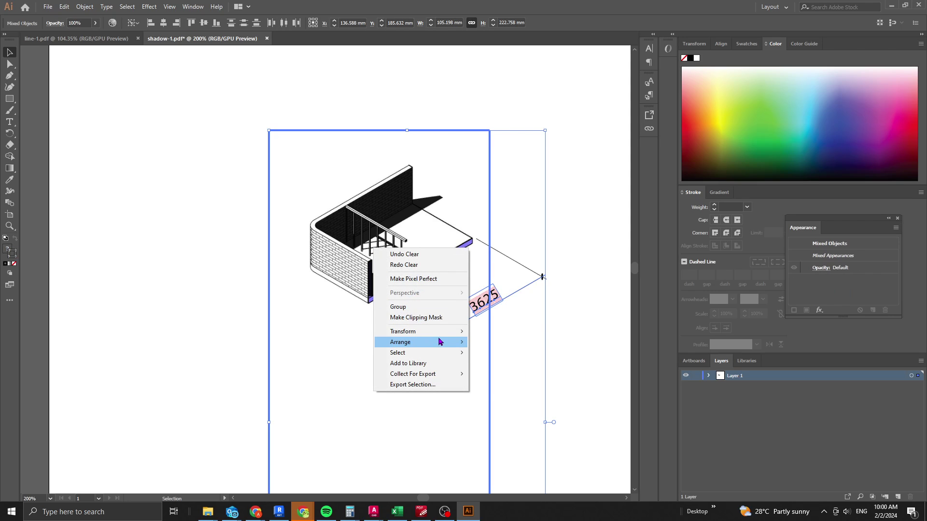
click(593, 375)
click(493, 369)
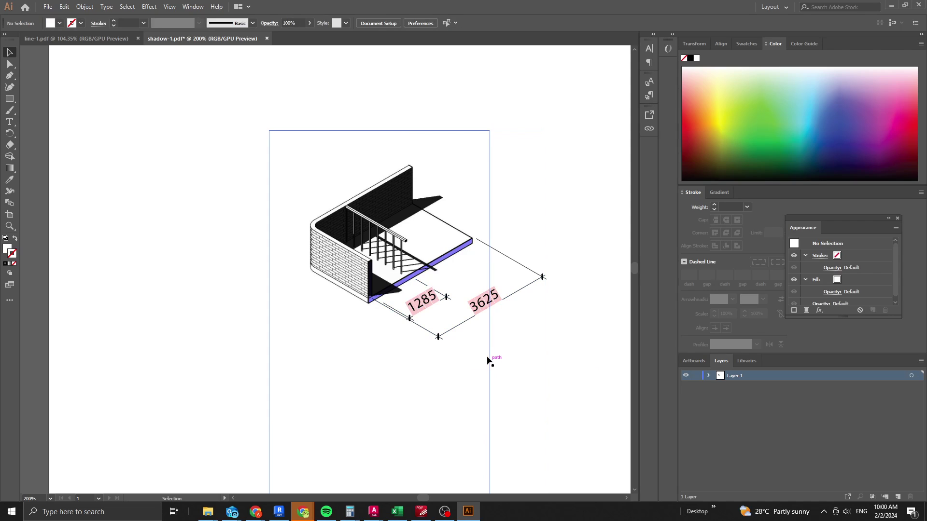
Delete the 1285 dimension's text and its dimension line from the shadow-1 drawing.
click(421, 310)
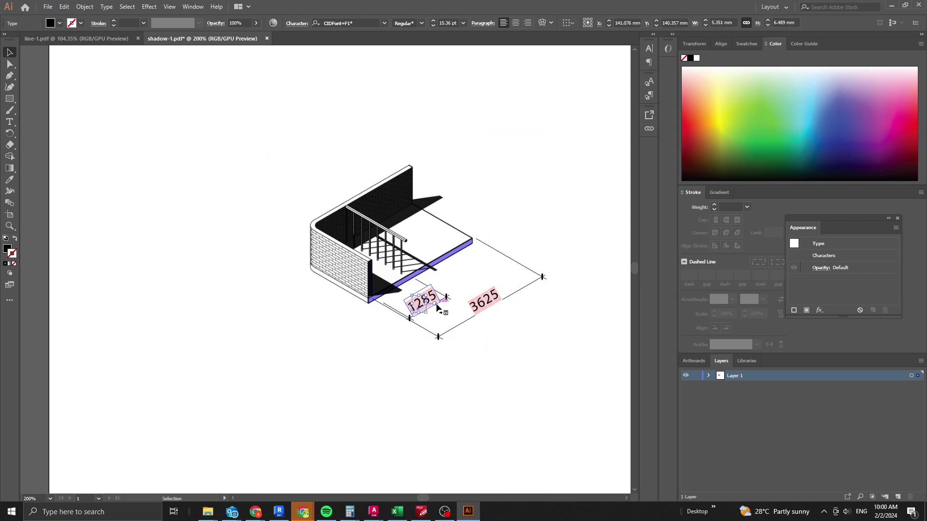
key(Delete)
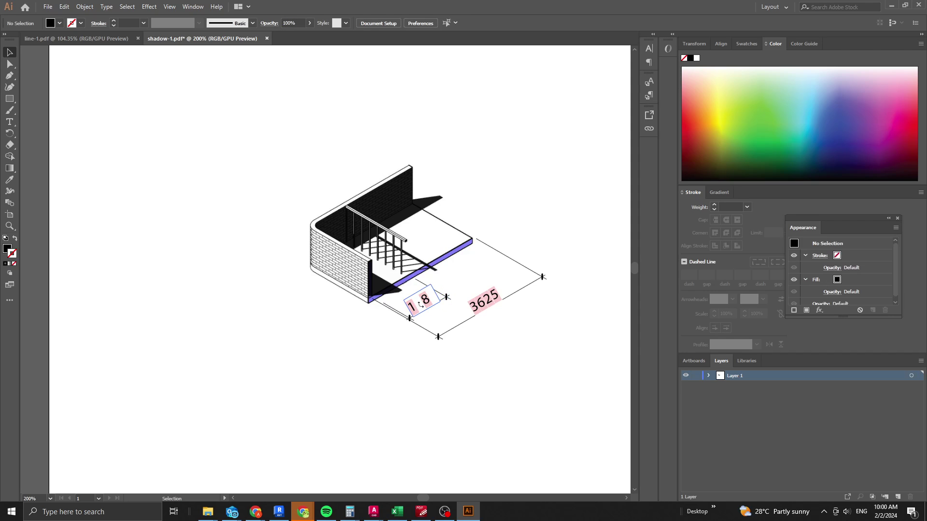
click(423, 311)
key(Delete)
click(434, 304)
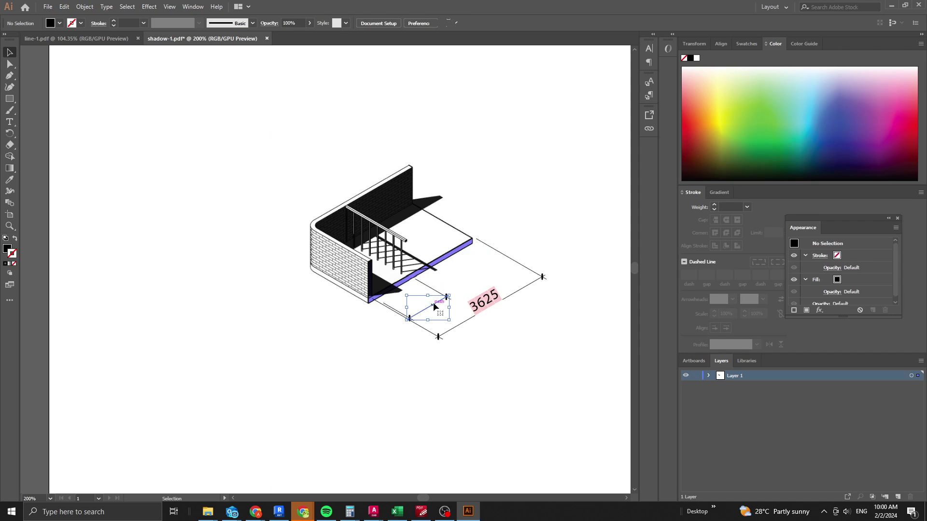
key(Delete)
mouse_move(440, 301)
mouse_down()
mouse_move(441, 292)
mouse_move(478, 367)
mouse_move(424, 336)
mouse_move(419, 320)
mouse_up()
key(ctrl+z)
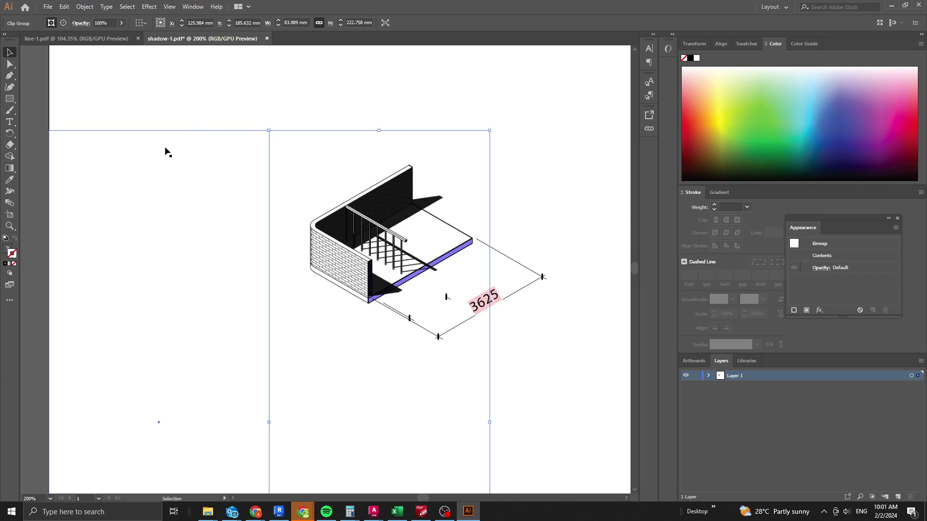
Select and copy the clip group containing the balcony's shadow image in shadow-1.
click(203, 107)
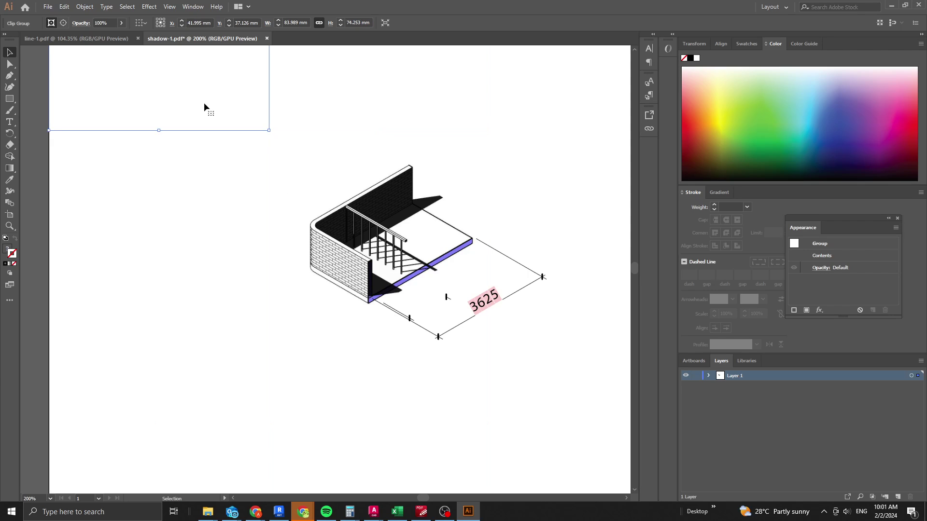
click(397, 88)
drag(315, 89, 247, 351)
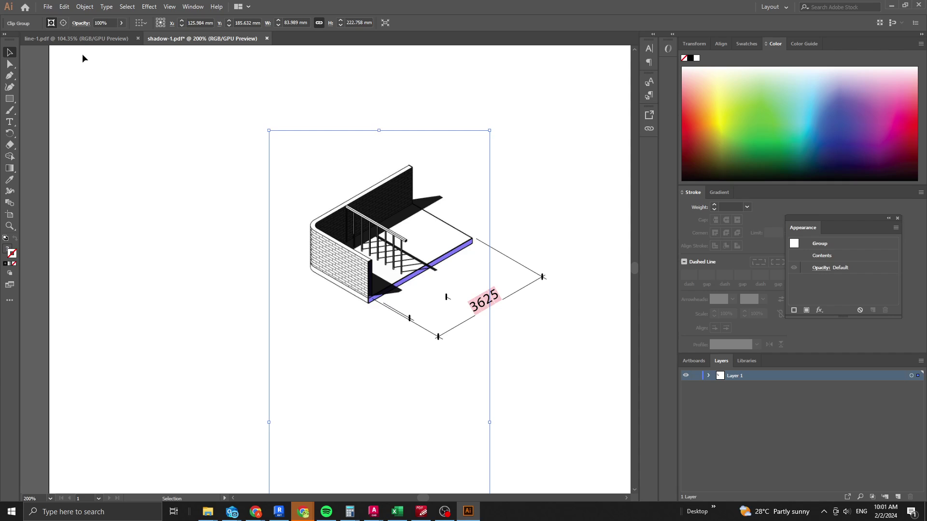
Paste the copied shadow image onto a new layer in the line-1 document.
click(85, 39)
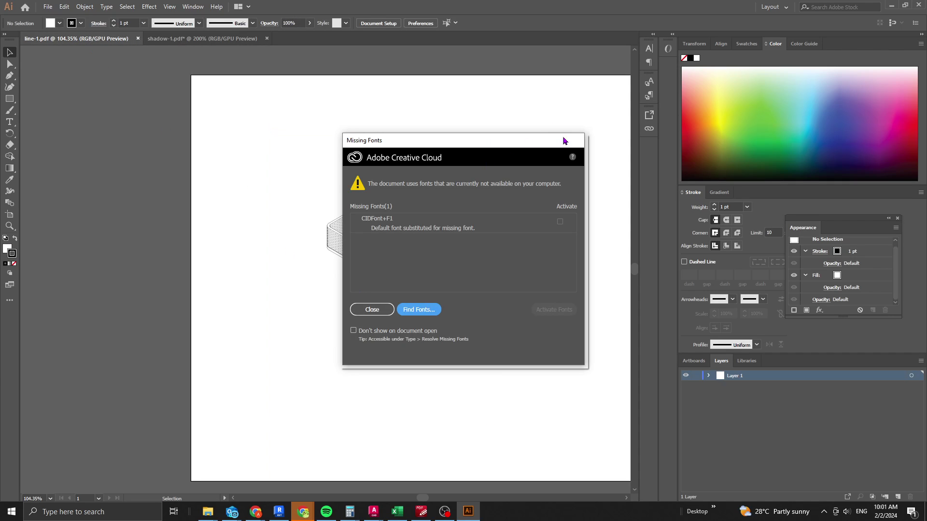
click(371, 309)
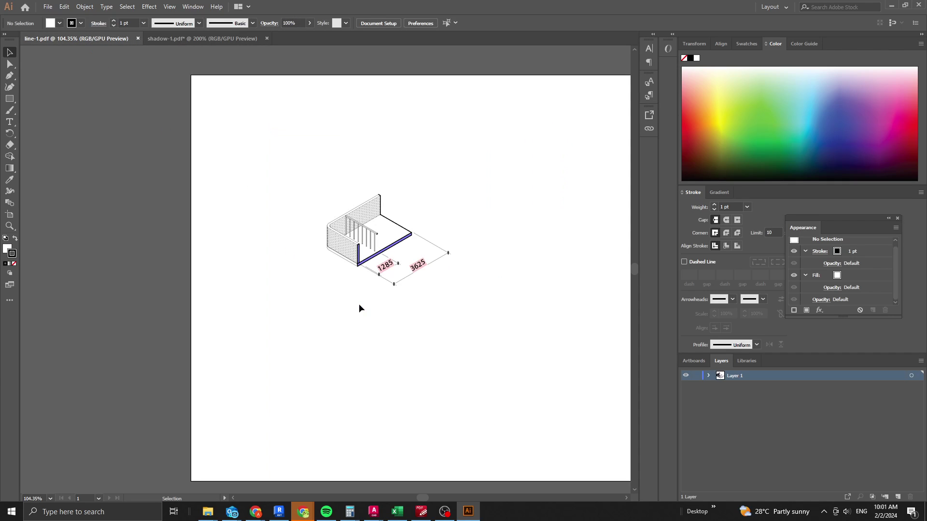
click(899, 498)
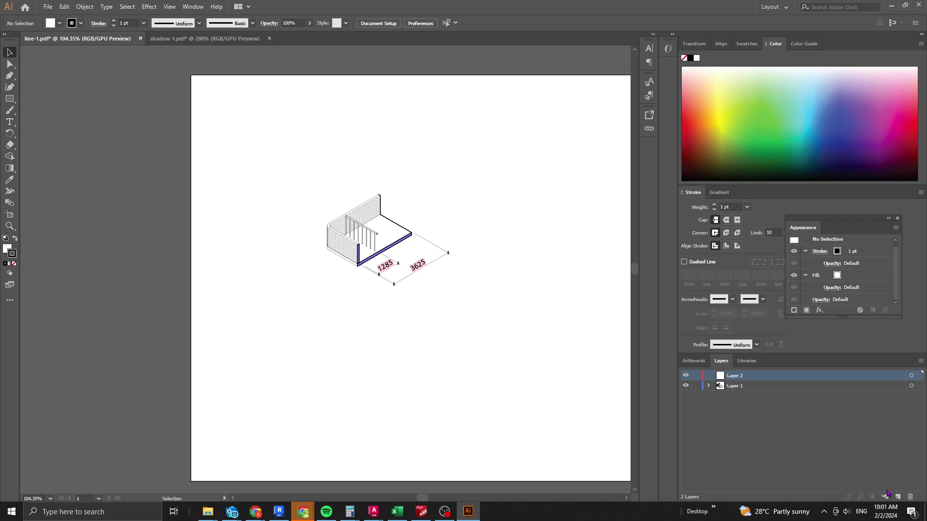
key(ctrl+v)
key(v)
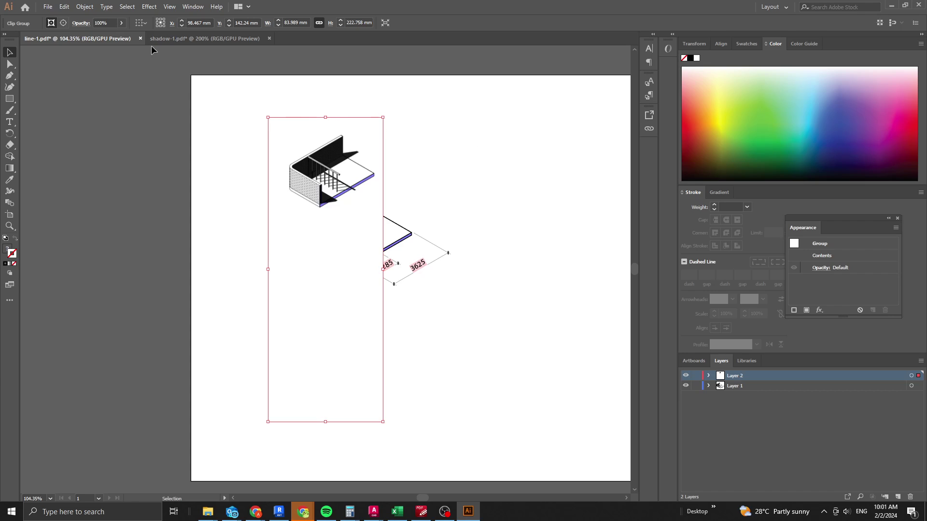
Reduce the pasted shadow image's opacity to 53% and move it roughly over the balcony line drawing.
click(122, 23)
drag(121, 35, 103, 36)
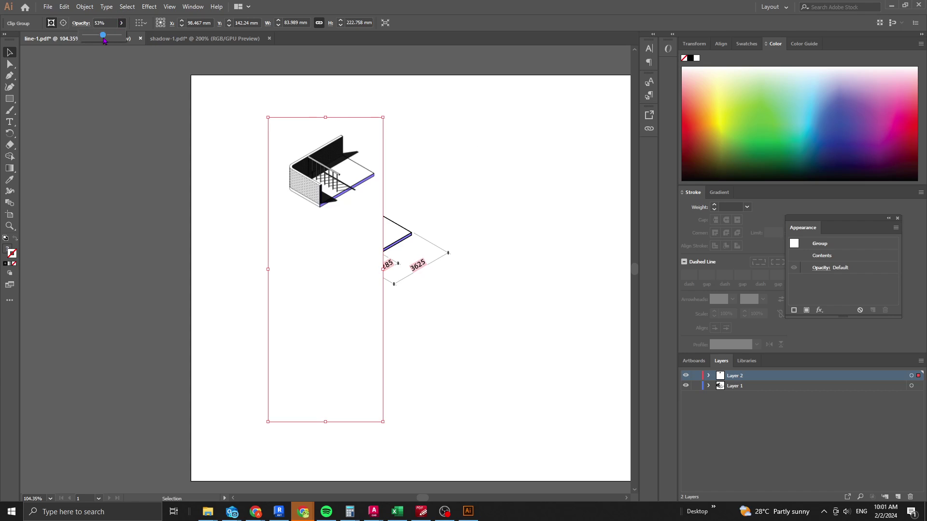
mouse_move(338, 176)
mouse_down()
mouse_move(369, 193)
mouse_move(411, 261)
mouse_up()
ctrl+click(380, 221)
ctrl+click(386, 224)
ctrl+click(401, 231)
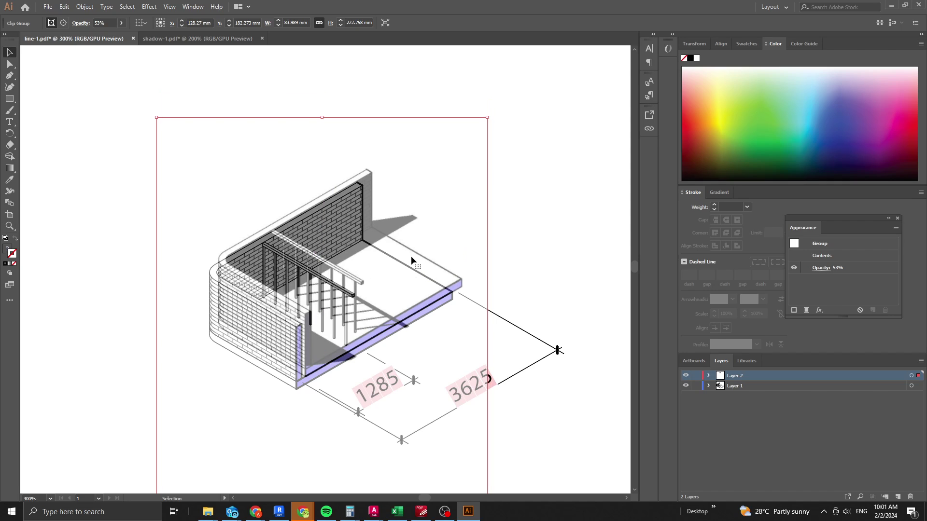
Nudge the shadow image in small increments until its edges line up with the balcony line drawing.
key(Down)
key(Down)
key(Down)
key(Down)
key(Down)
key(Down)
key(Down)
key(Down)
key(Left)
key(Left)
key(Left)
key(Left)
key(Left)
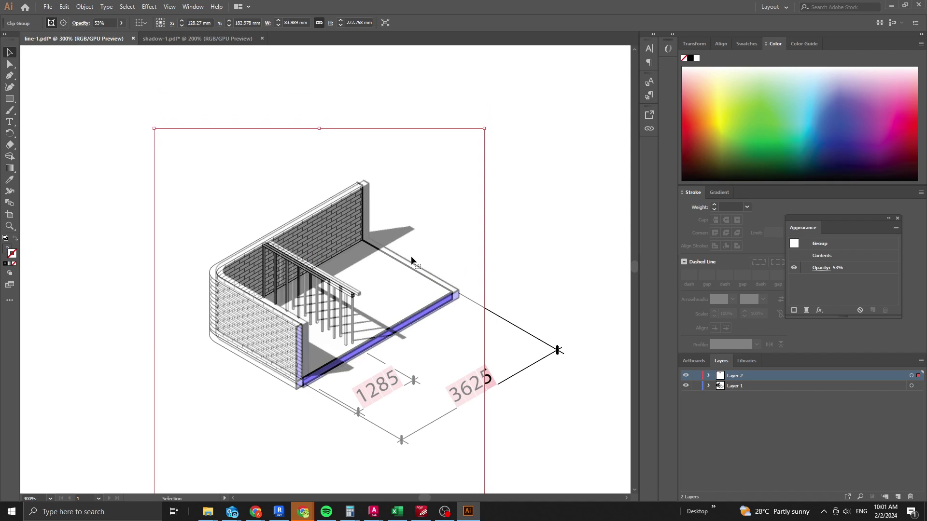
key(Left)
key(Down)
key(Down)
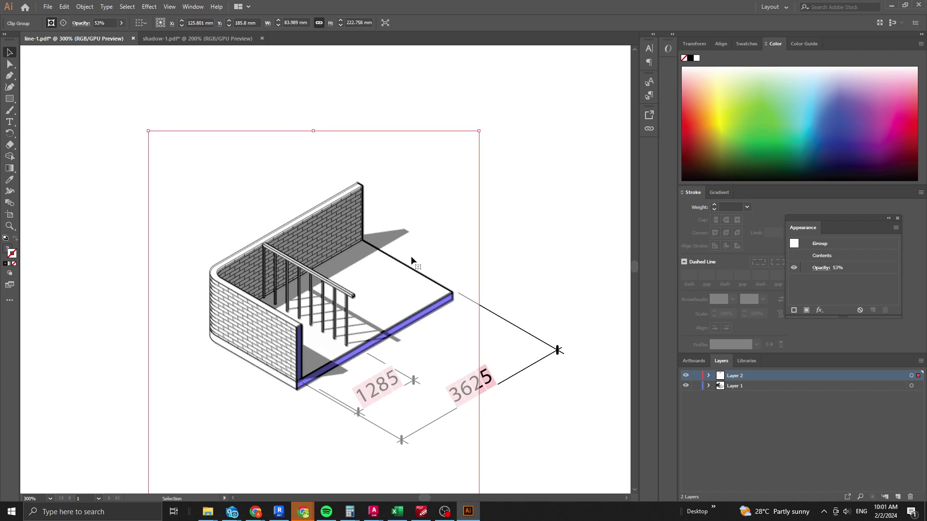
key(Up)
key(Left)
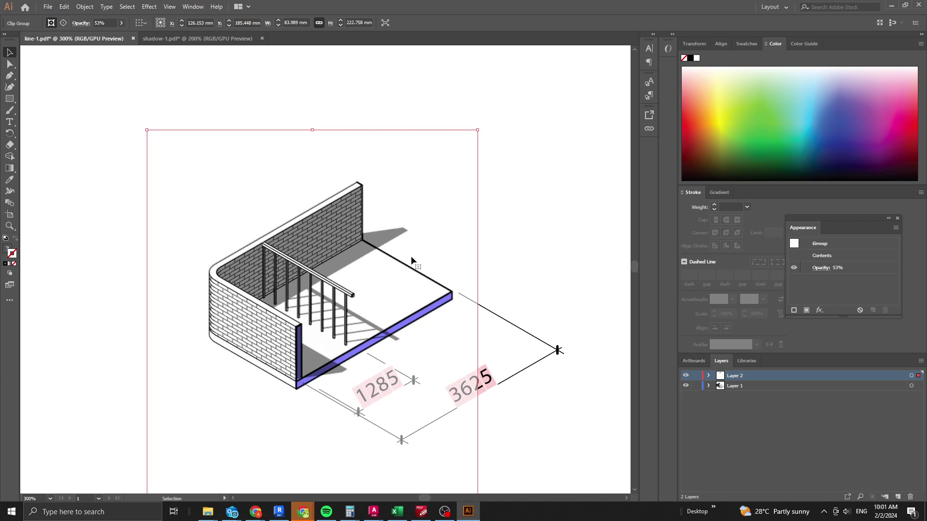
key(Right)
key(Down)
key(Left)
key(Down)
key(Up)
key(Left)
key(Right)
key(Right)
click(52, 167)
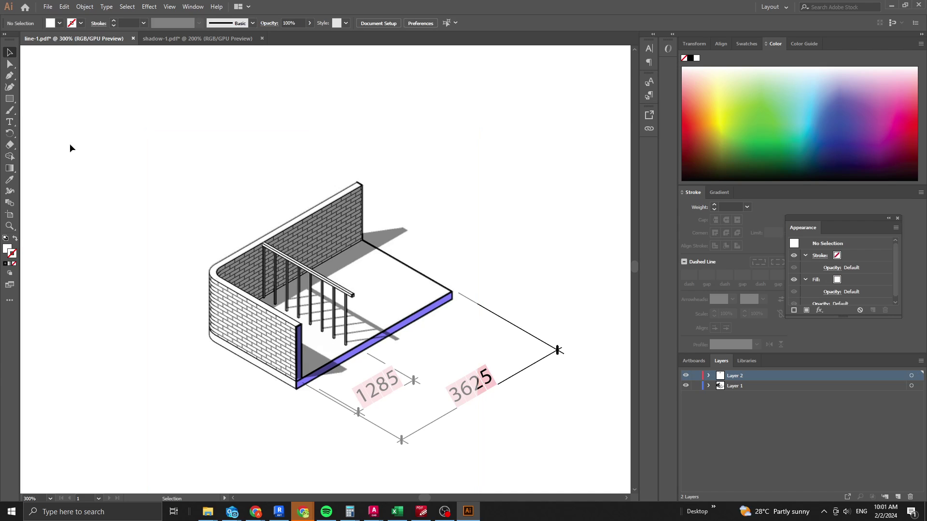
Lower the opacity of the shadow image over the balcony line drawing to 15%.
click(253, 239)
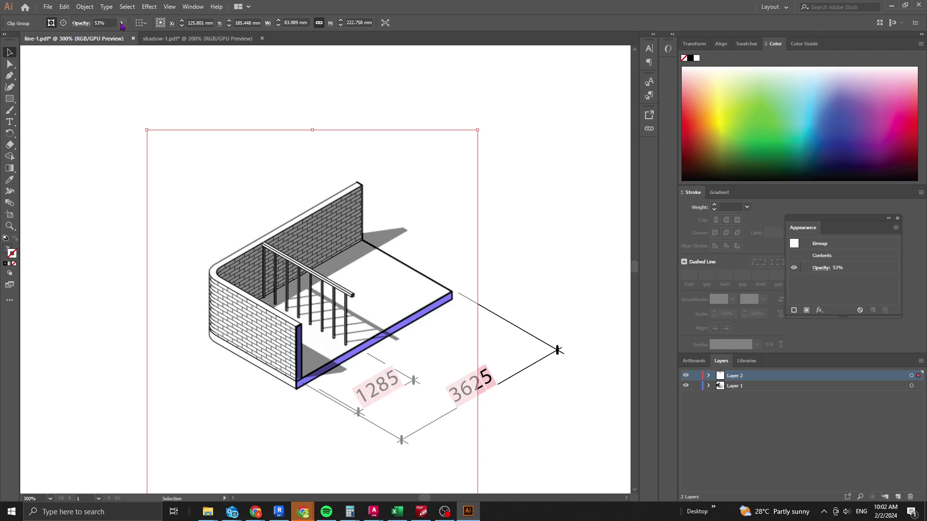
click(121, 22)
click(95, 35)
click(125, 23)
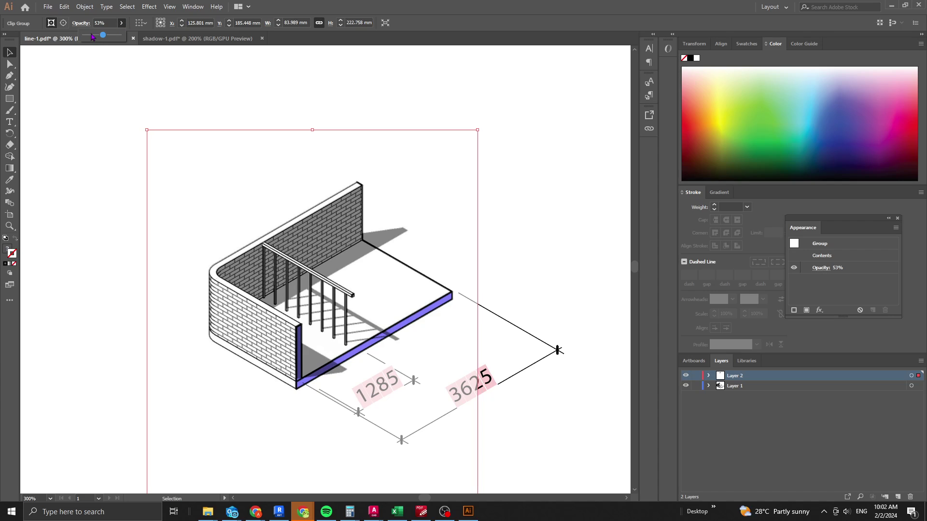
click(93, 36)
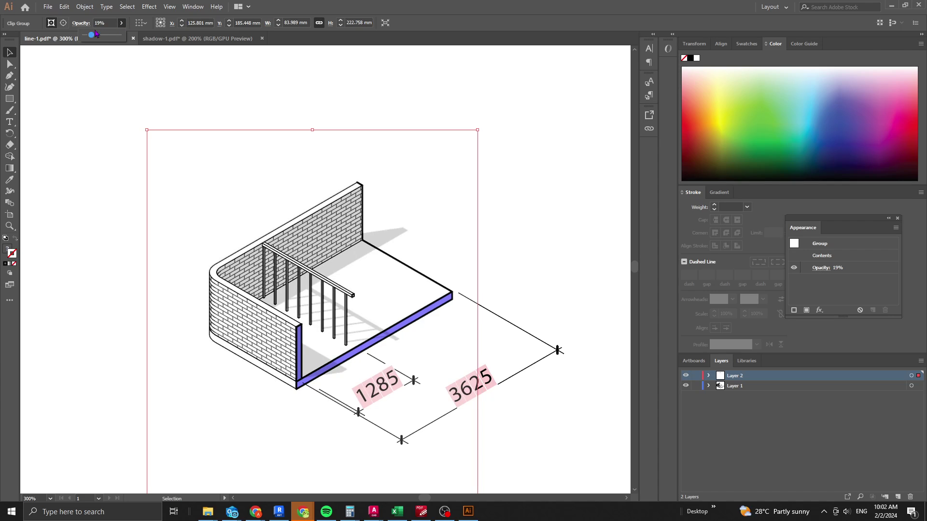
click(109, 29)
text(15)
key(Return)
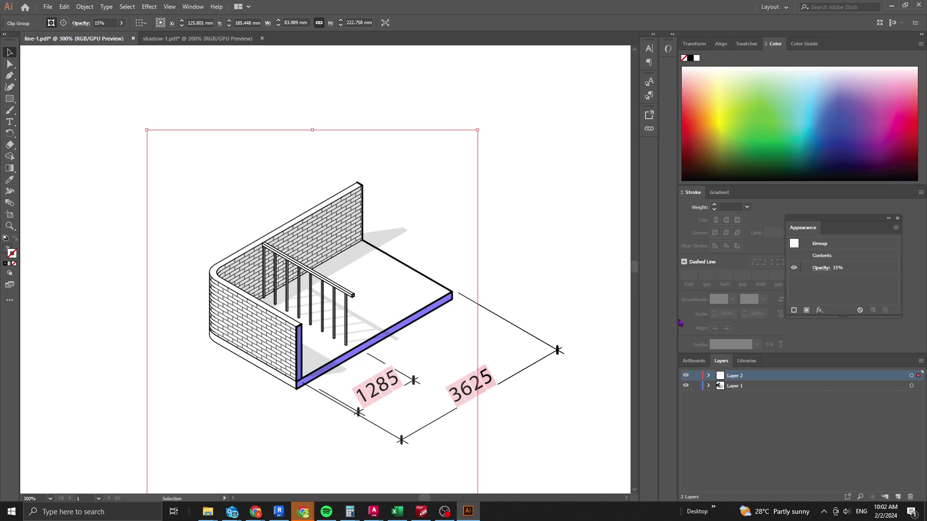
Deselect the shadow image and lock its layer, Layer 2, against edits.
click(761, 425)
click(696, 375)
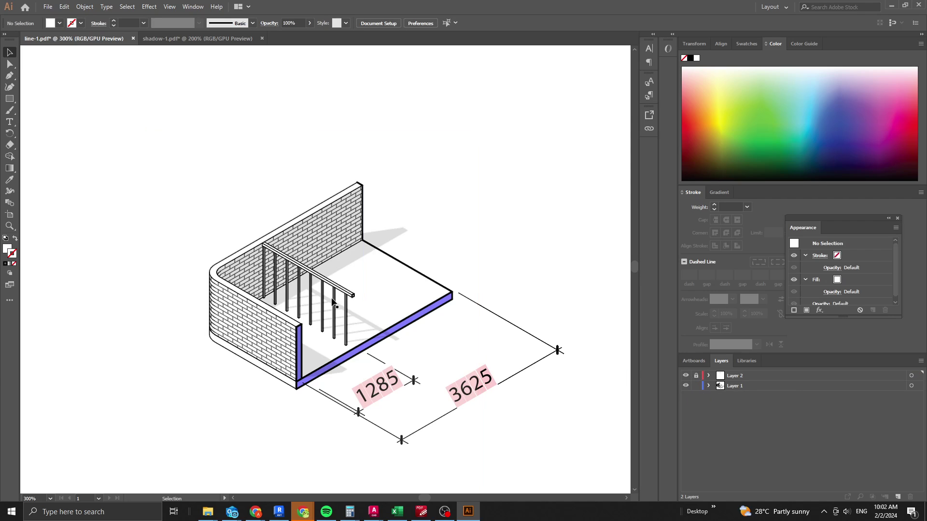
key(z)
click(387, 392)
click(333, 323)
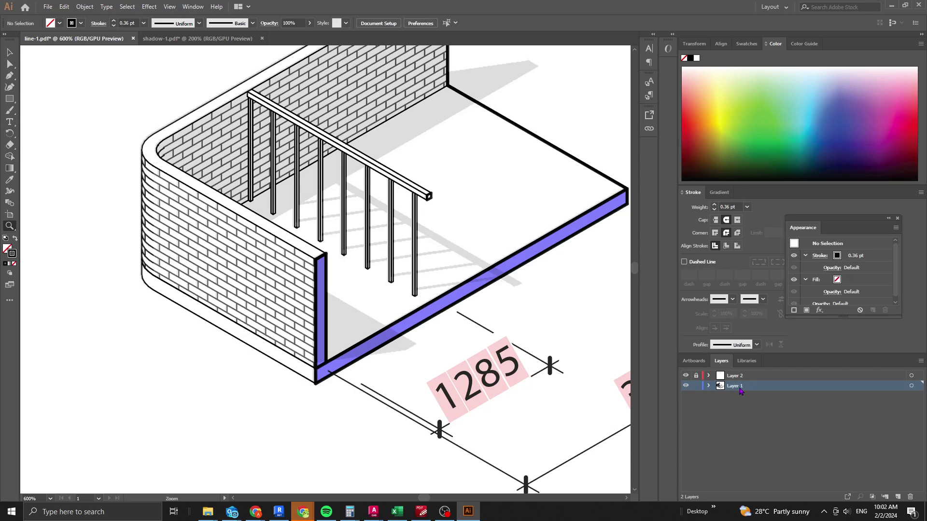
Rename the line drawing's layer, Layer 1, to "lines" and the shadow image's layer, Layer 2, to "shadows".
double_click(762, 386)
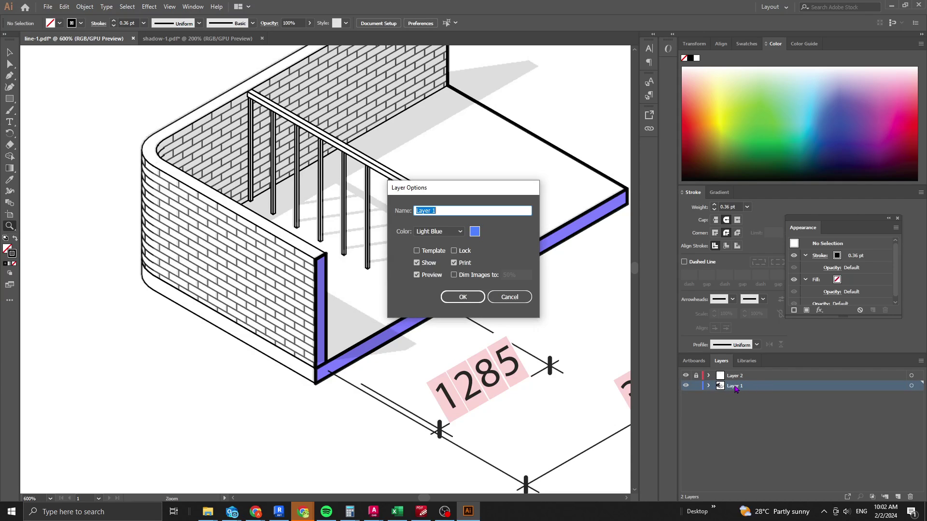
text(lines)
click(470, 299)
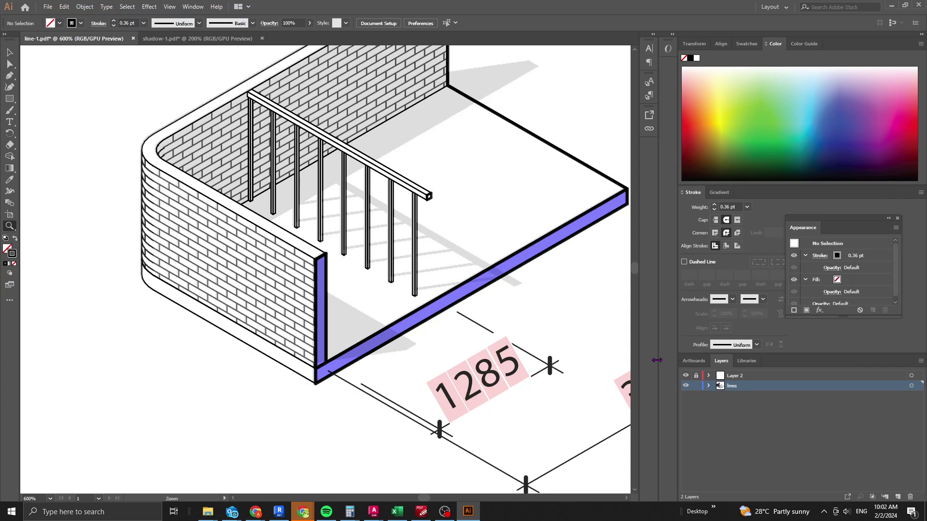
double_click(734, 375)
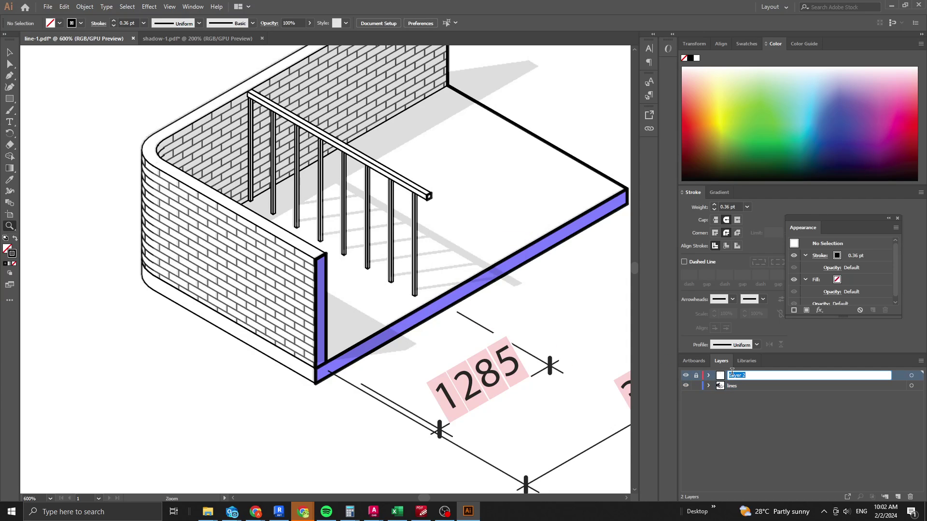
text(shadows)
key(Return)
click(754, 422)
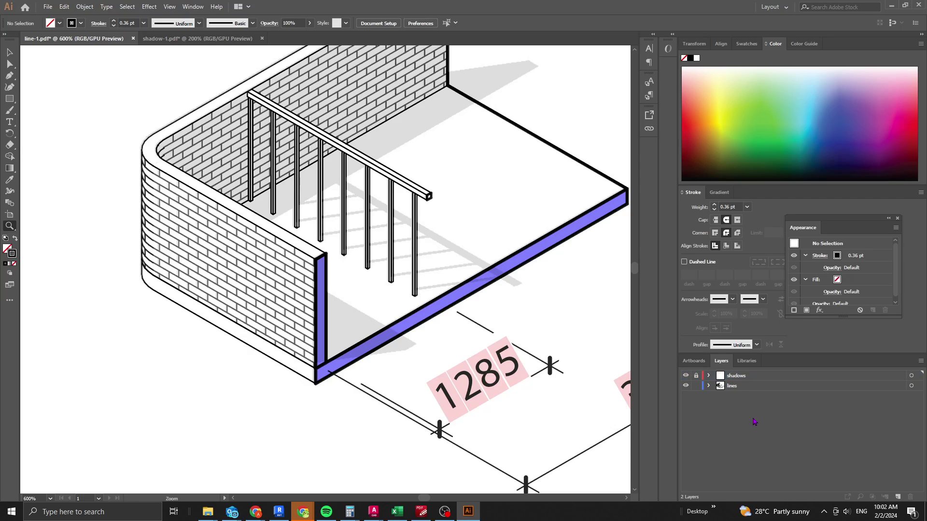